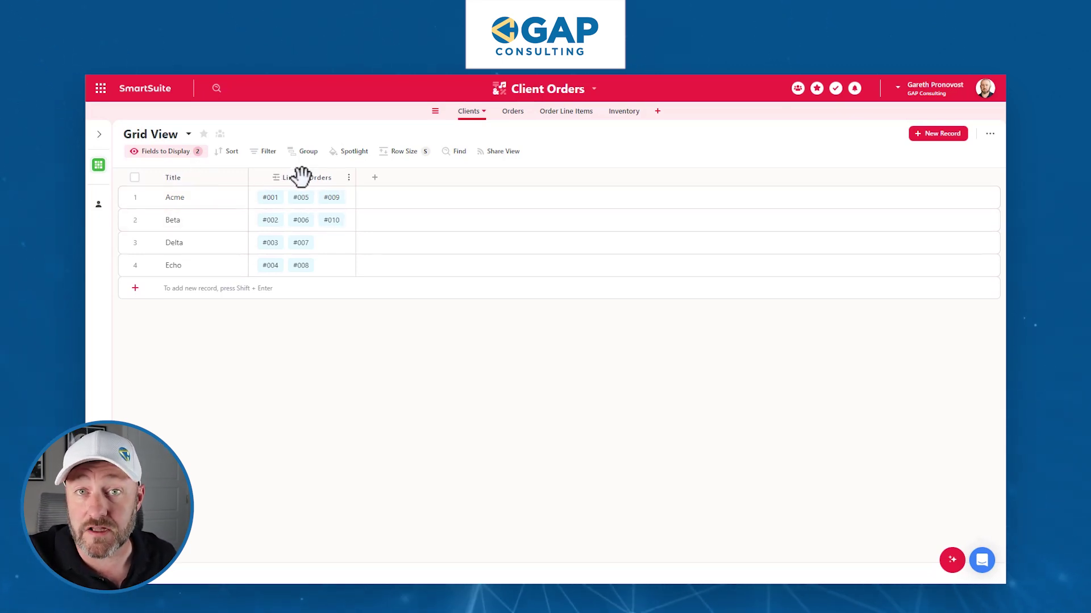
- Go to the Orders table and inspect the formula behind the Order Total field
click(519, 114)
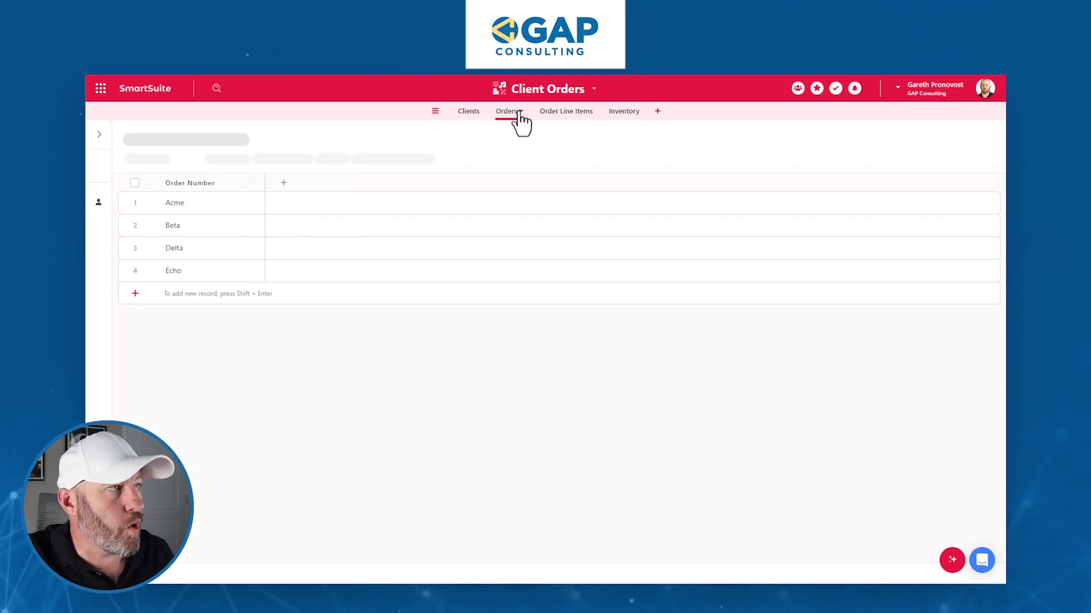
click(185, 197)
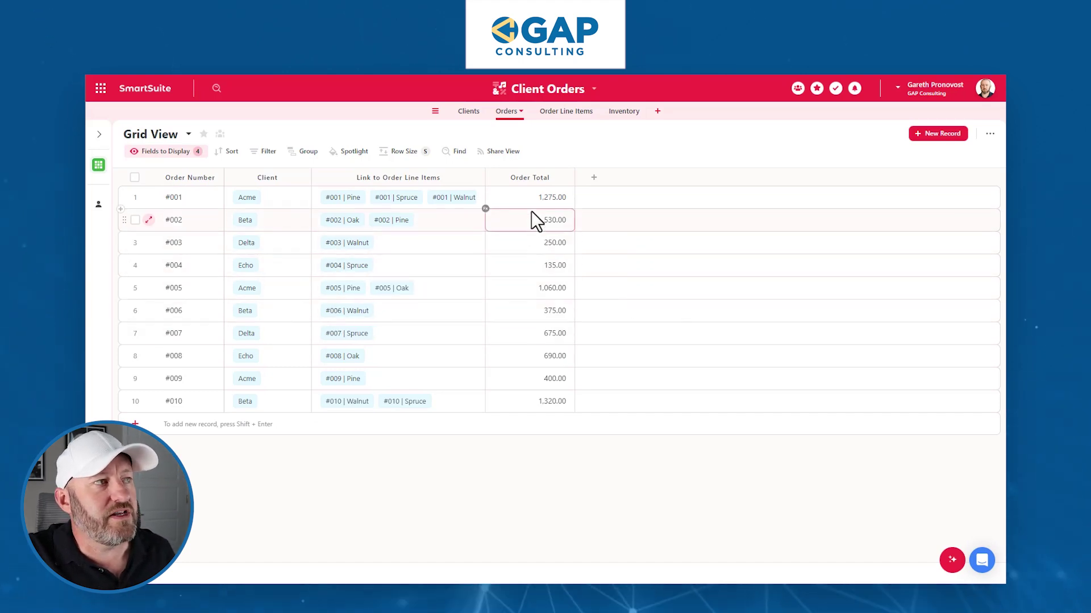
click(525, 173)
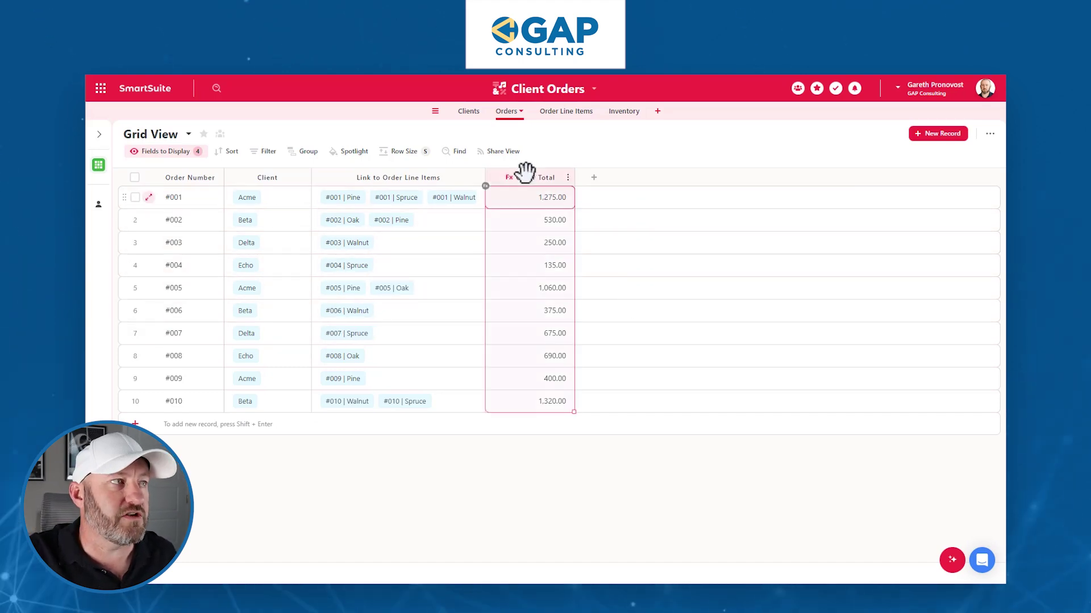
double_click(525, 172)
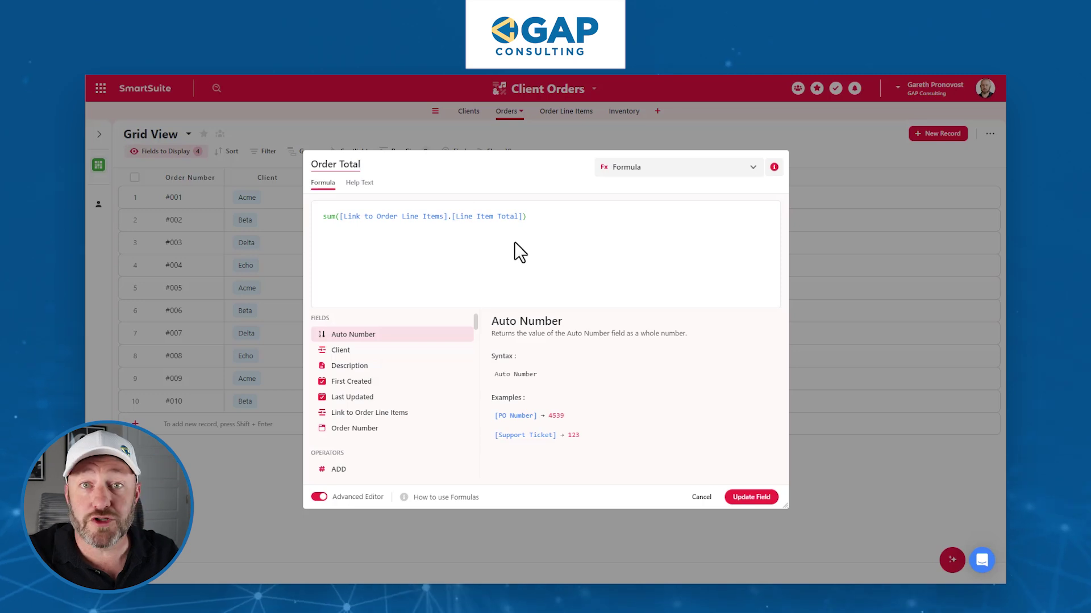
click(550, 134)
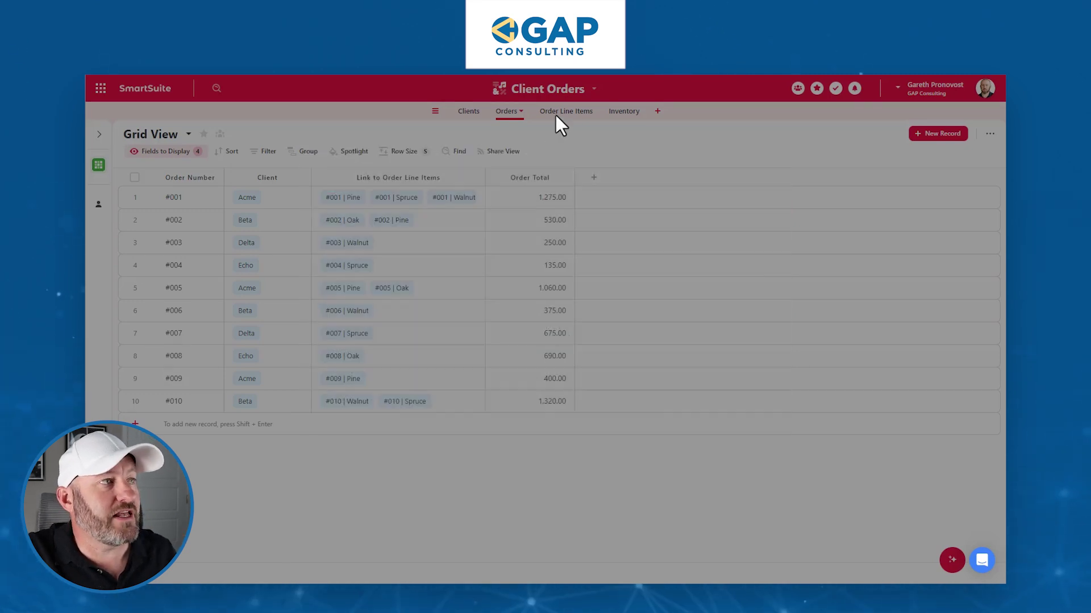
- Review the records and fields of the Order Line Items and Inventory tables
click(557, 115)
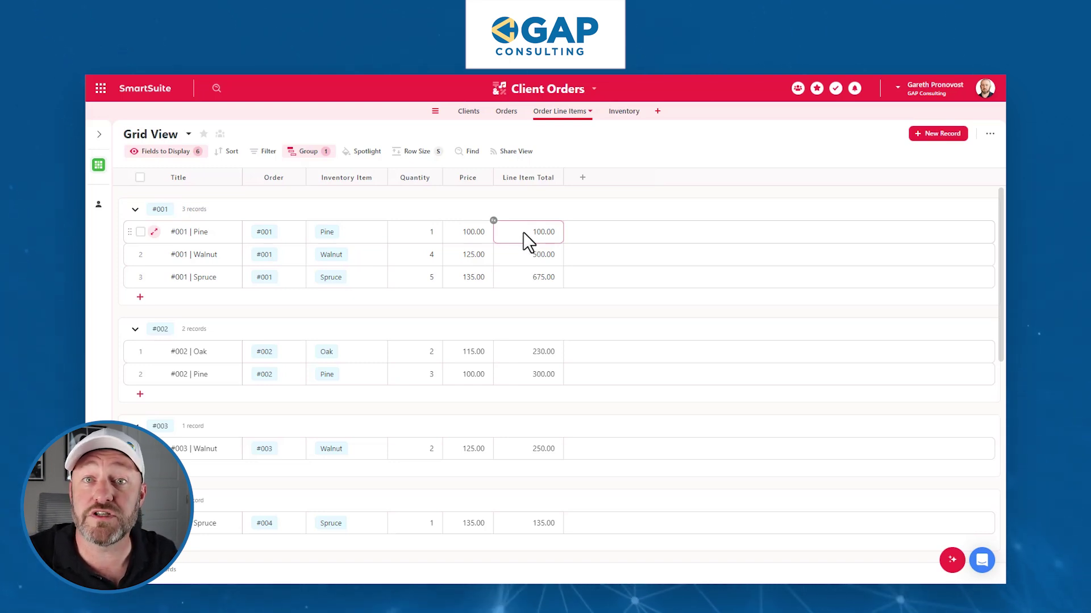
click(503, 112)
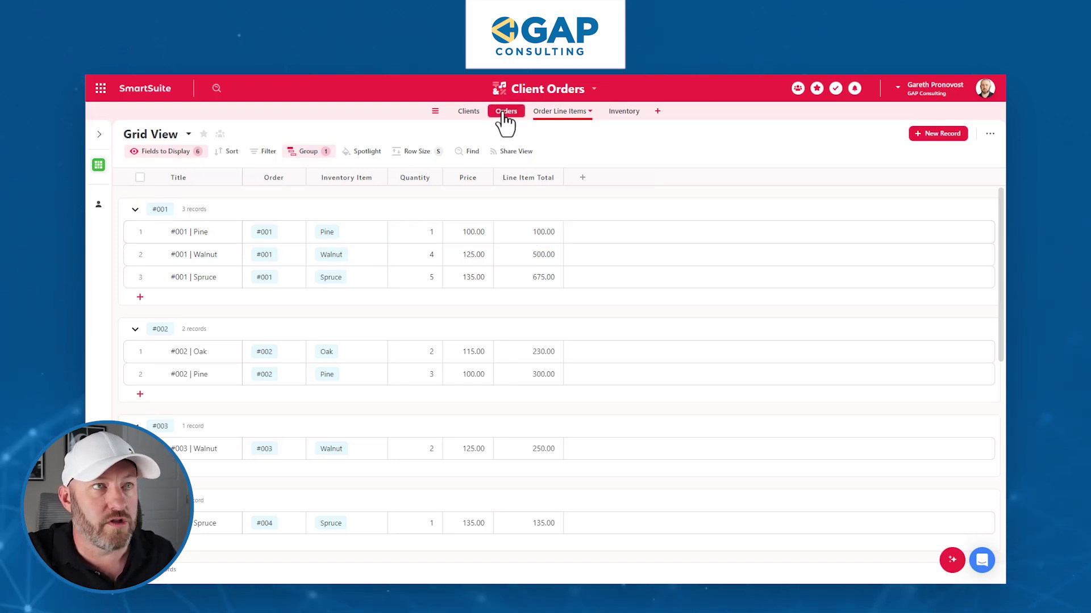
click(625, 112)
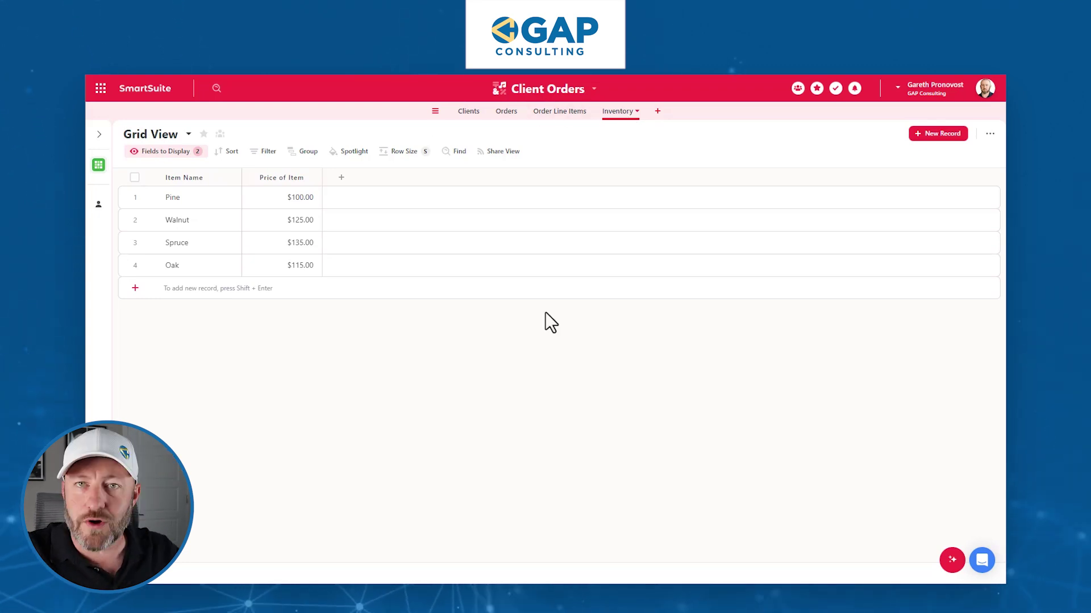
- Create a public dashboard view named Dashboard in the Clients table
click(469, 117)
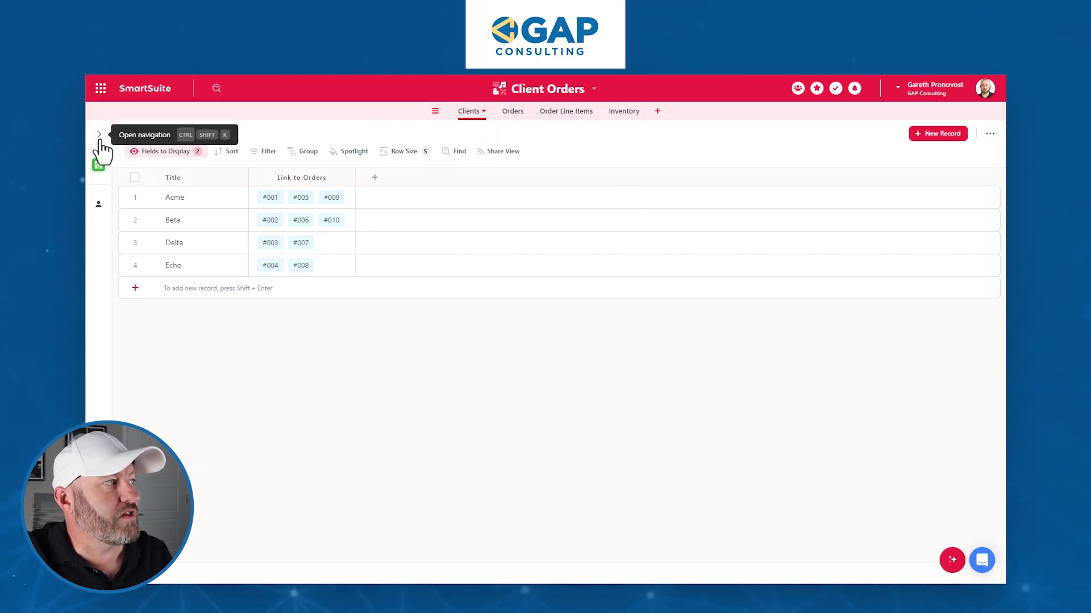
mouse_move(108, 212)
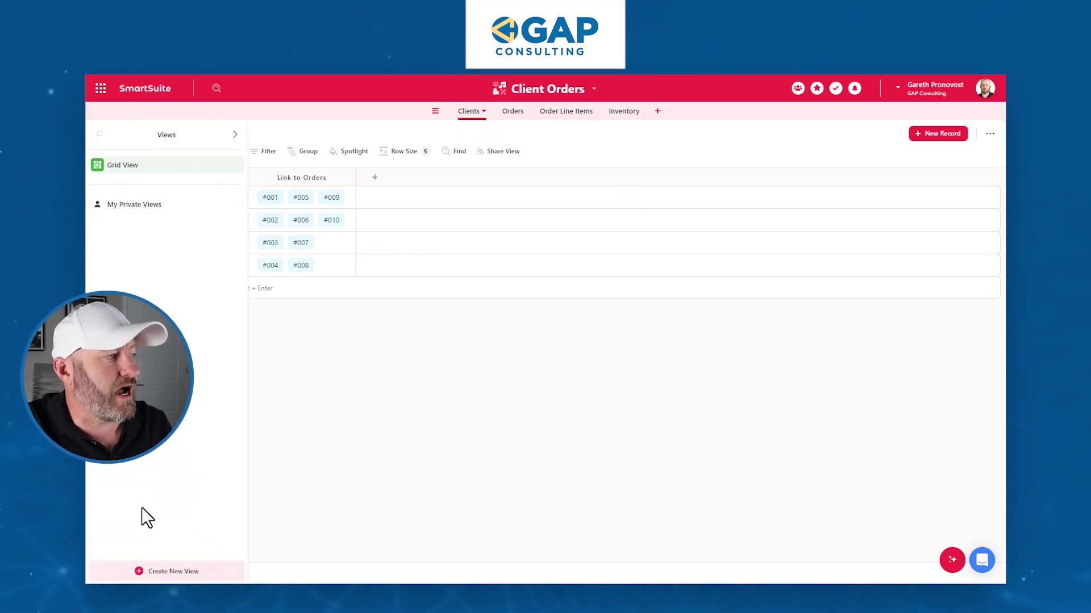
click(155, 573)
scroll(585, 473, down, 2)
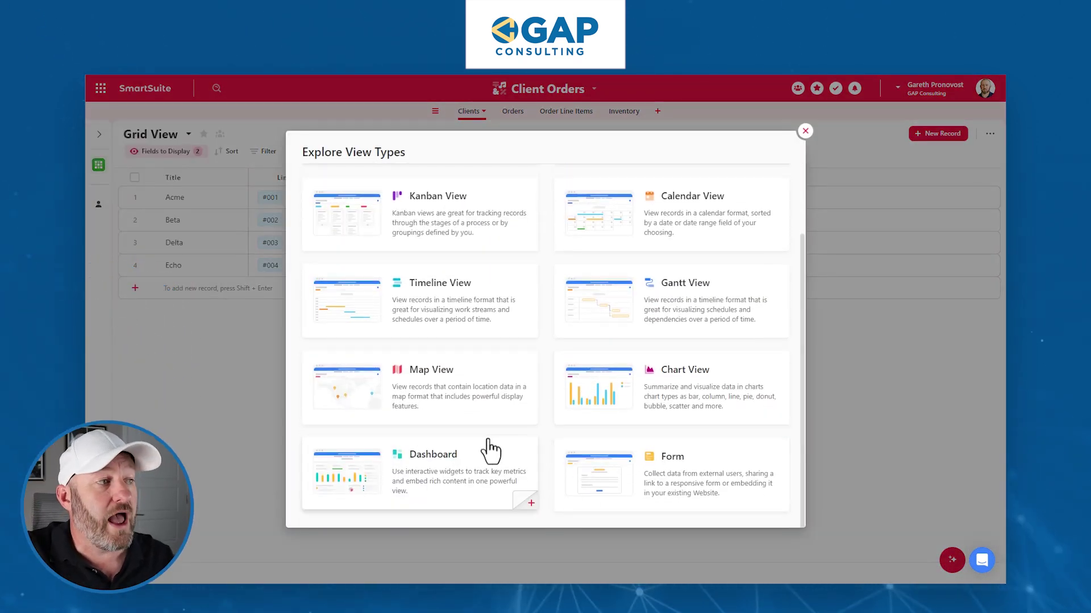
click(474, 471)
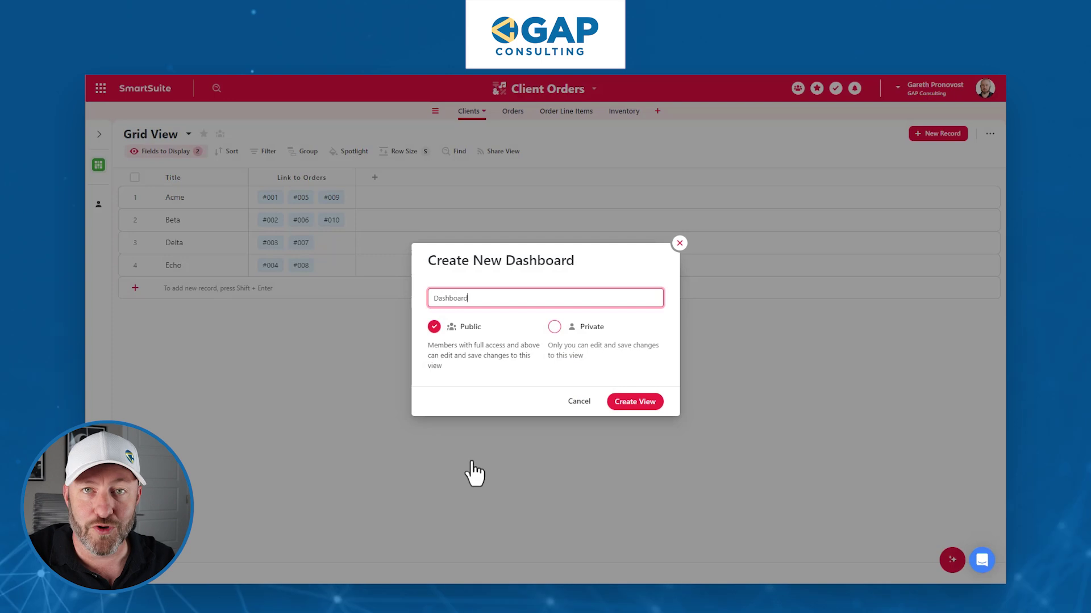
click(627, 401)
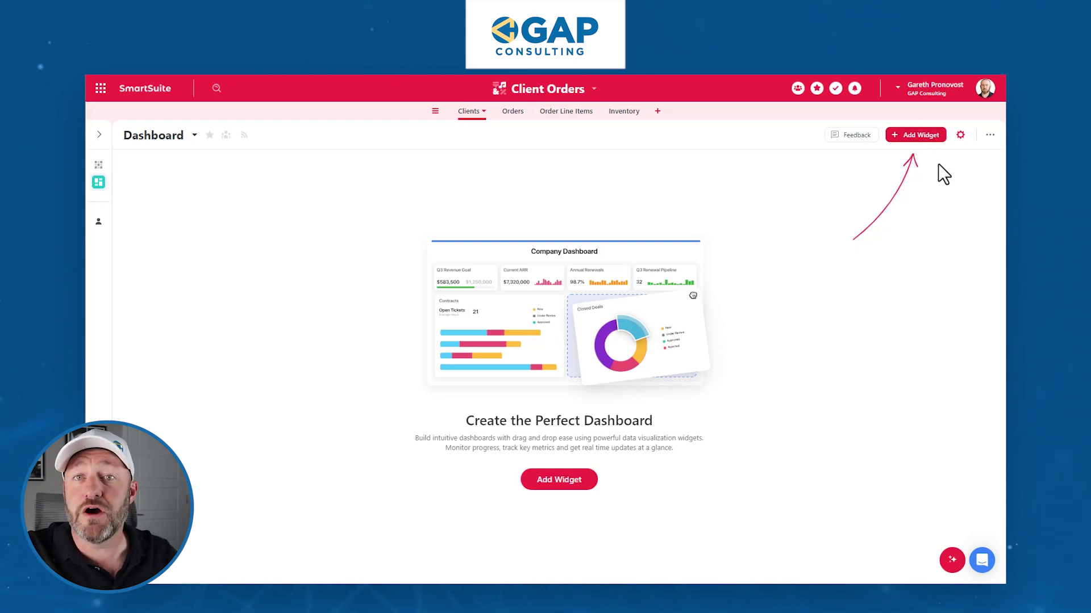
- Review the dashboard's navigation, footer, page style and general settings
click(960, 135)
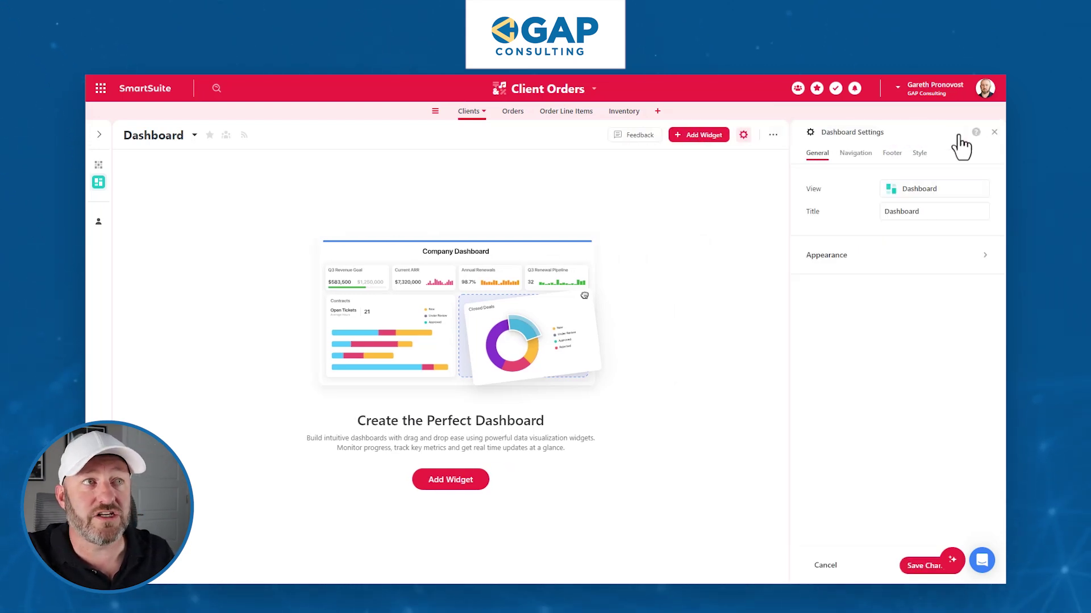
click(863, 159)
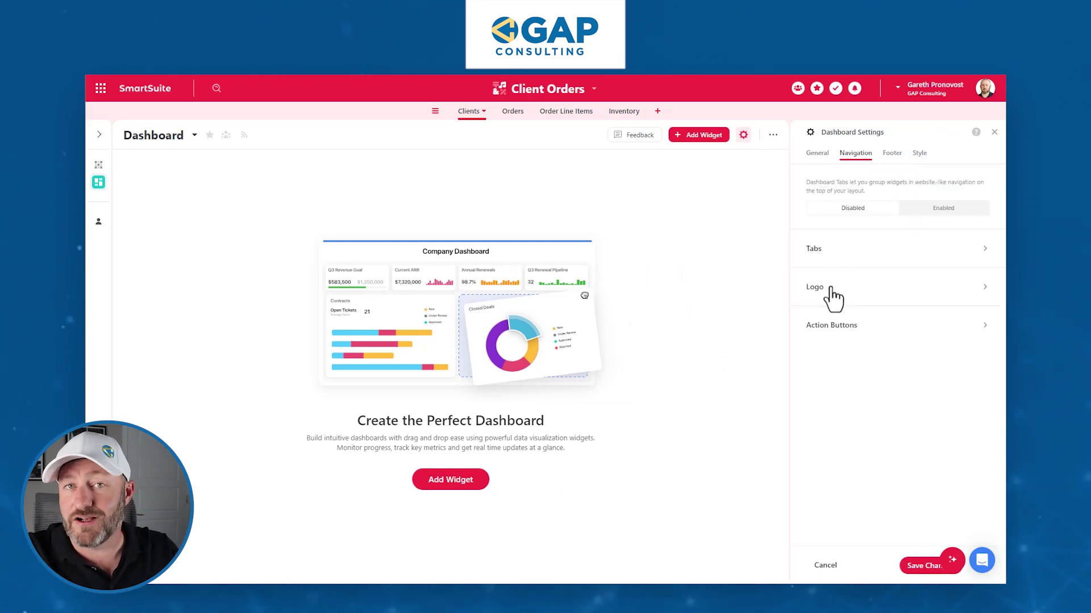
click(891, 157)
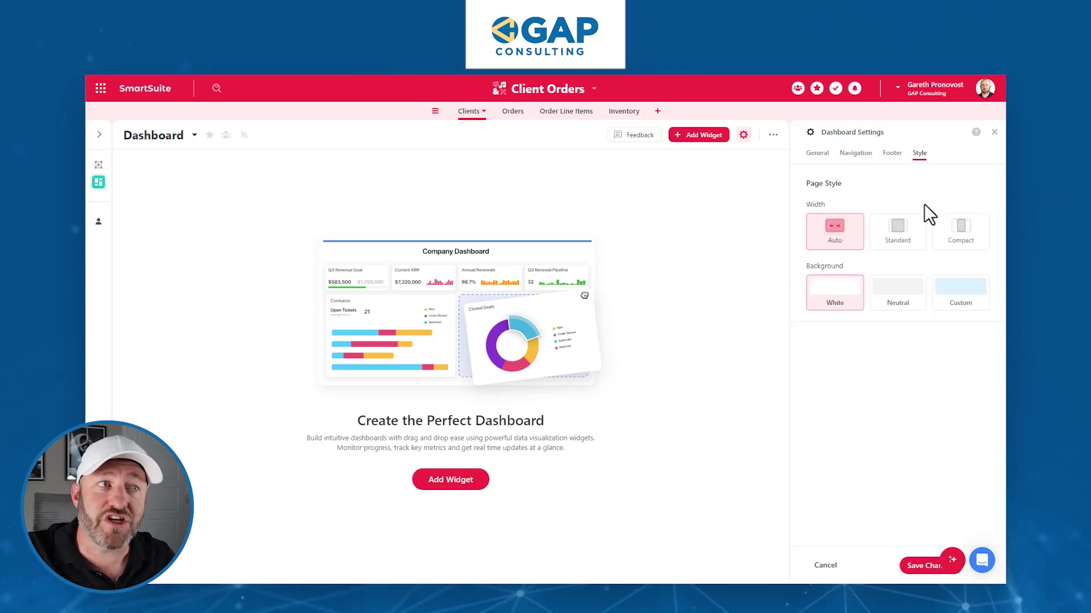
click(816, 154)
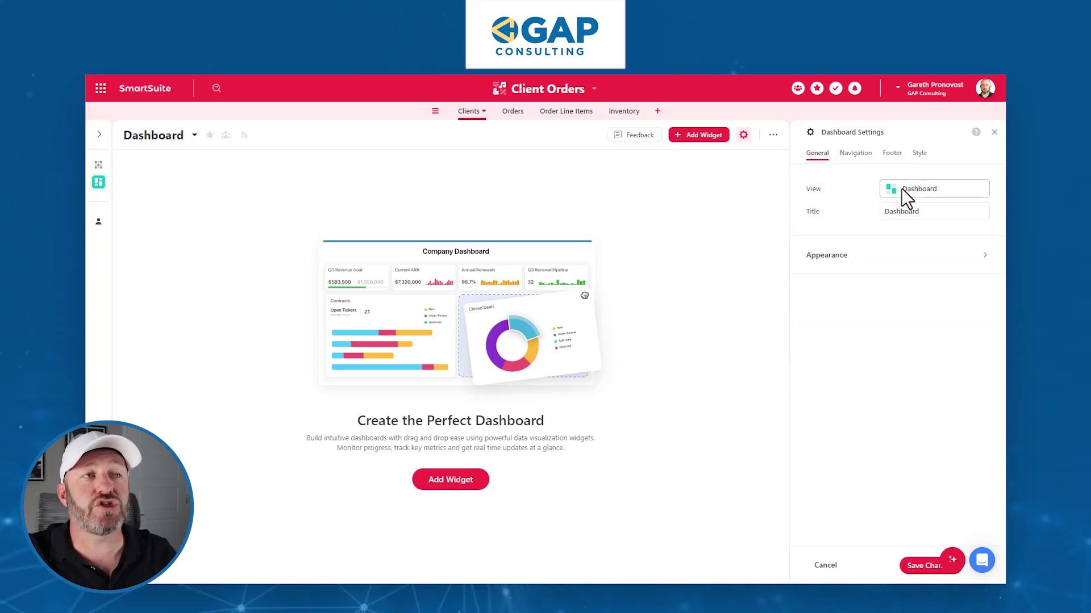
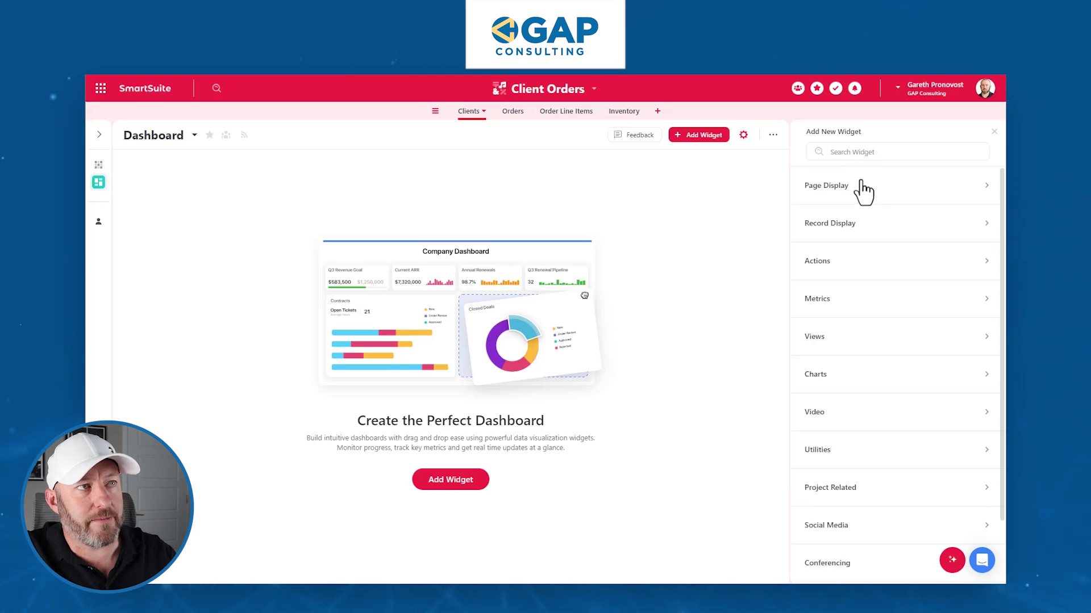
- Start a new Record Selector widget on the dashboard and title it Client Selector
click(852, 223)
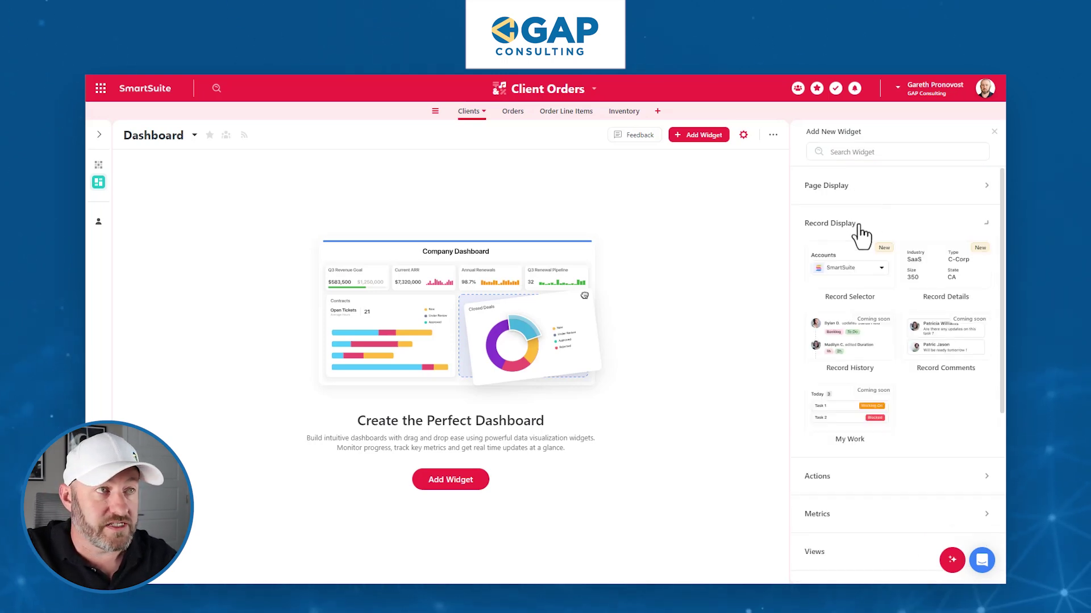
click(861, 278)
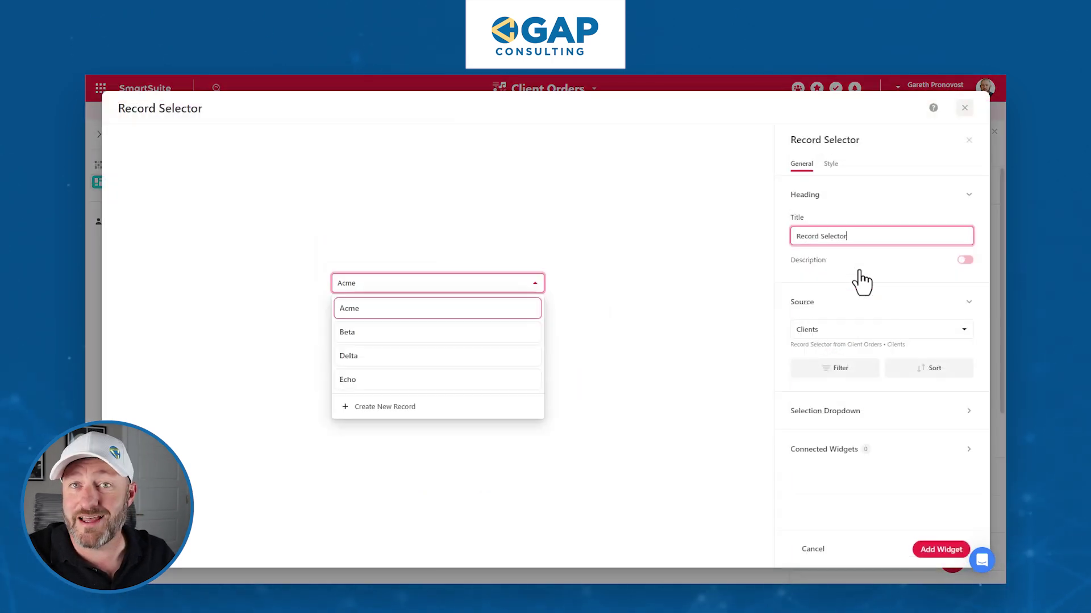
text(Cli)
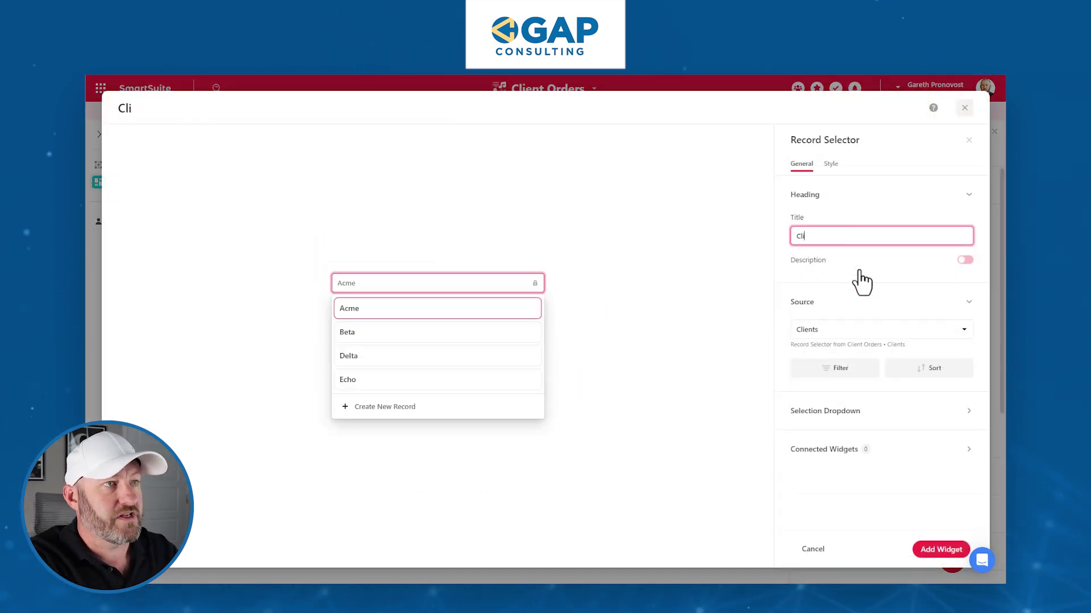
text(ent Selector)
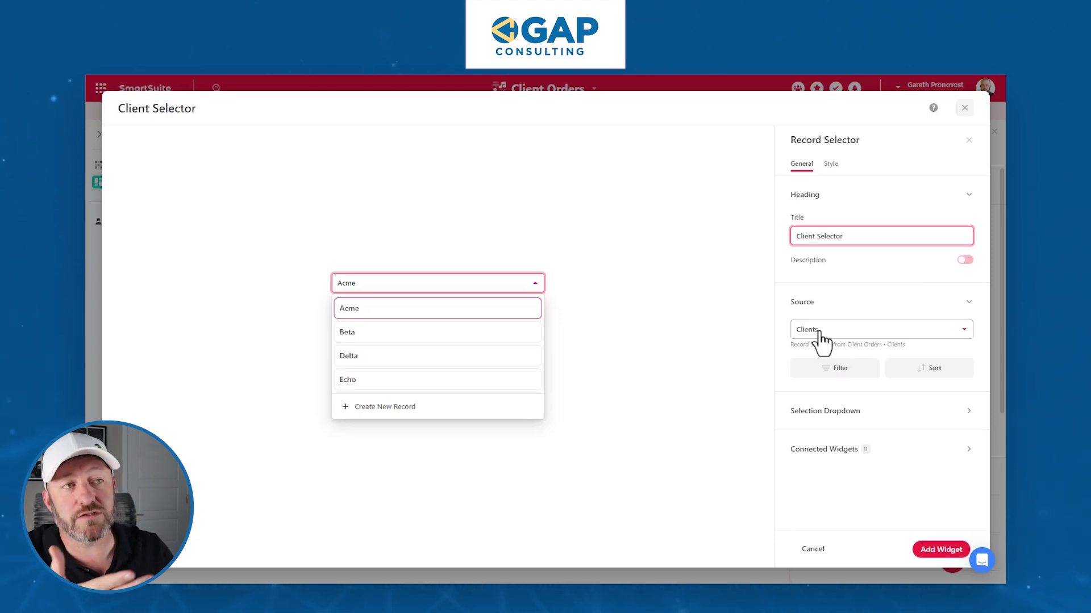
click(869, 390)
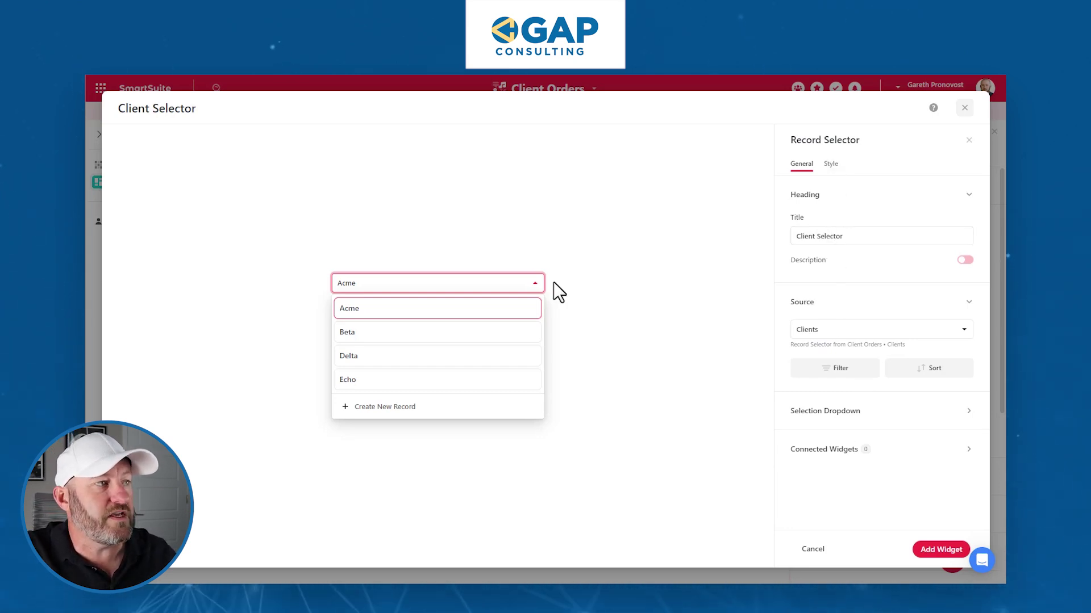
- Display the Client Selector as a list with a Neutral background, testing the selection of different clients in the preview
click(829, 164)
click(937, 250)
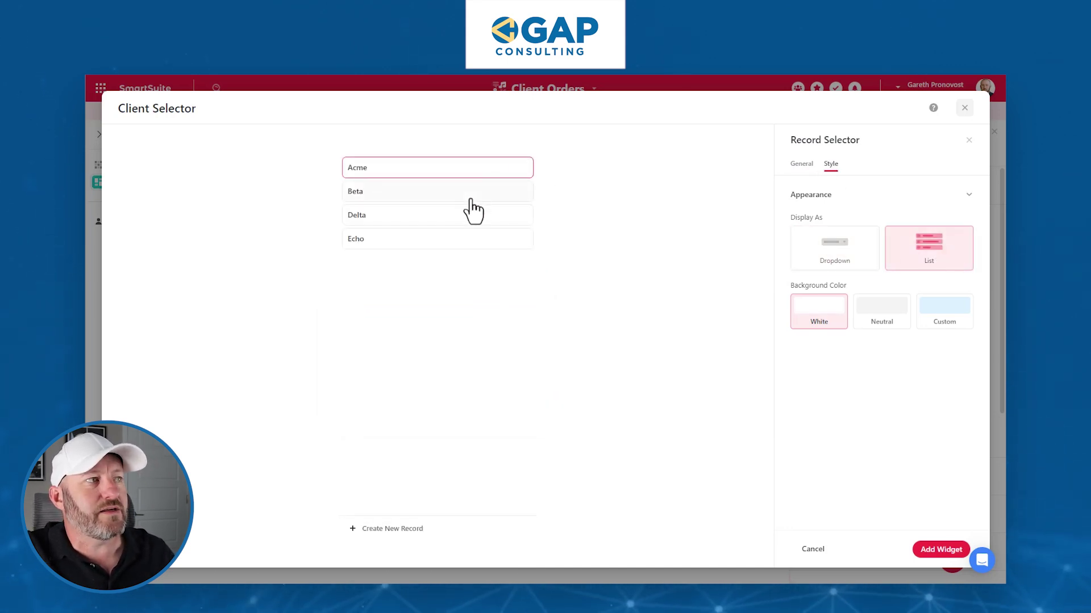
click(470, 195)
click(465, 238)
click(463, 215)
click(464, 193)
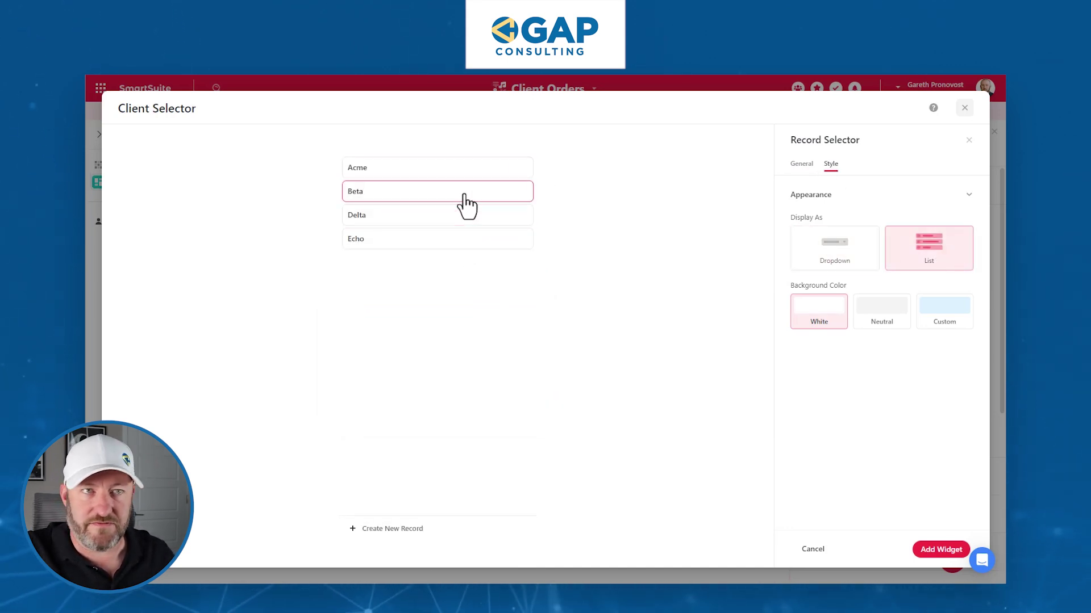
click(895, 314)
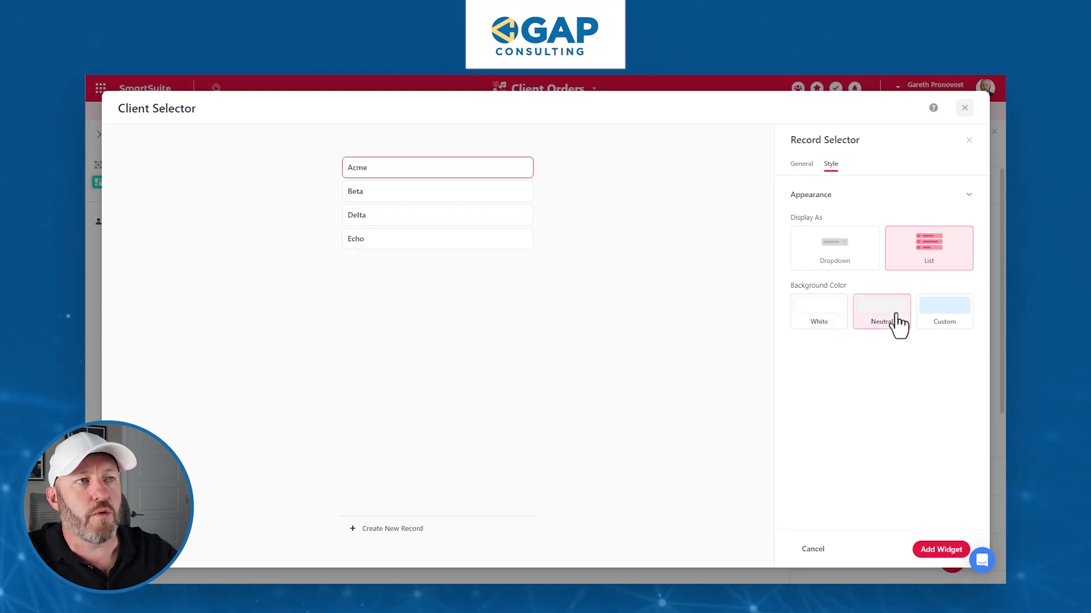
- Check the selector's display fields and connected widgets, and add the Client Selector widget to the dashboard
click(800, 166)
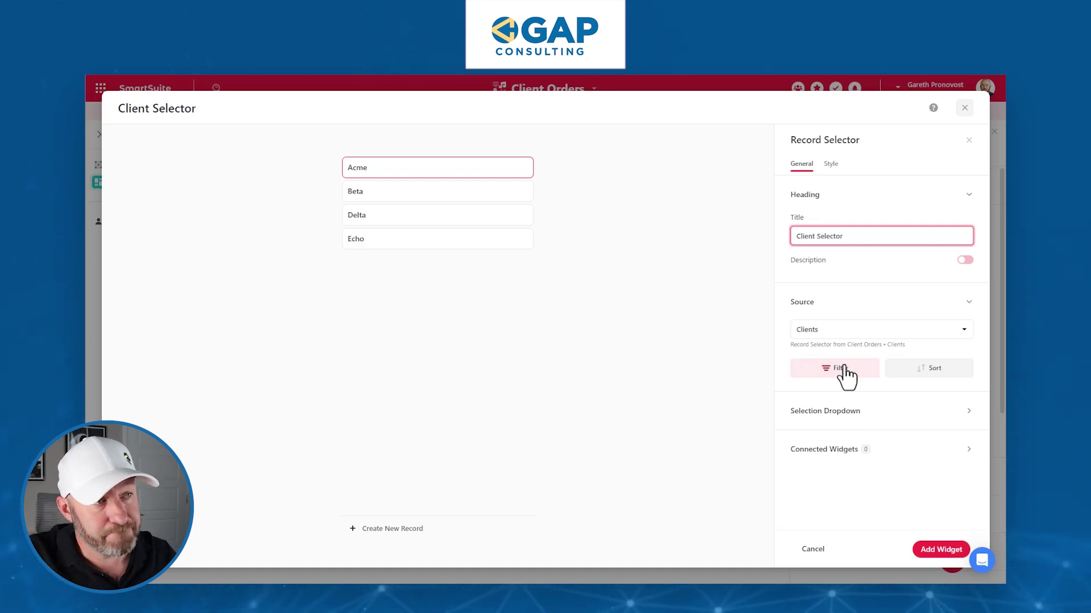
click(844, 412)
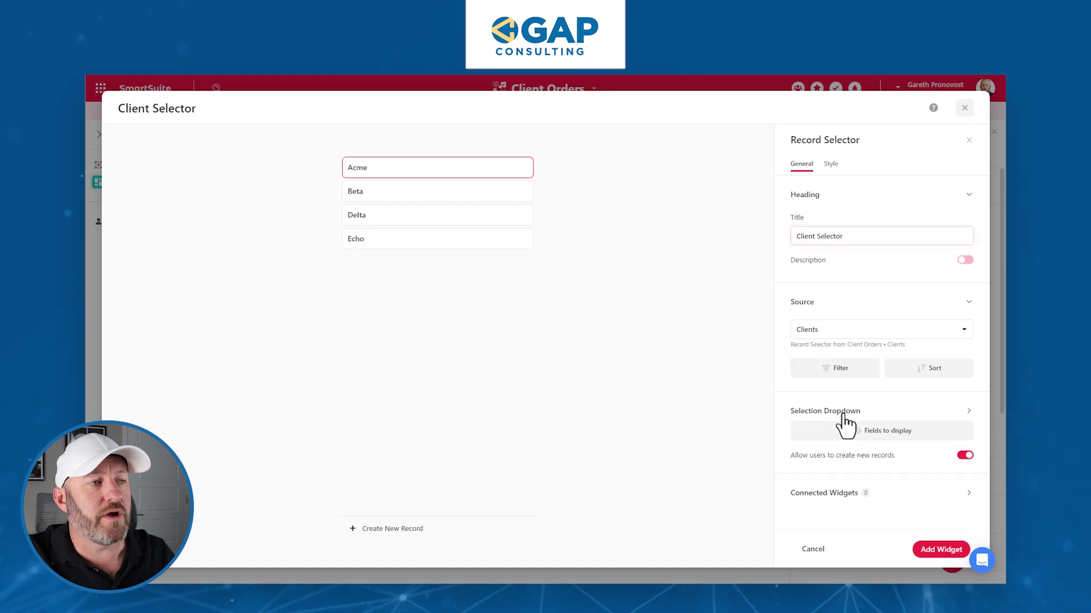
click(885, 433)
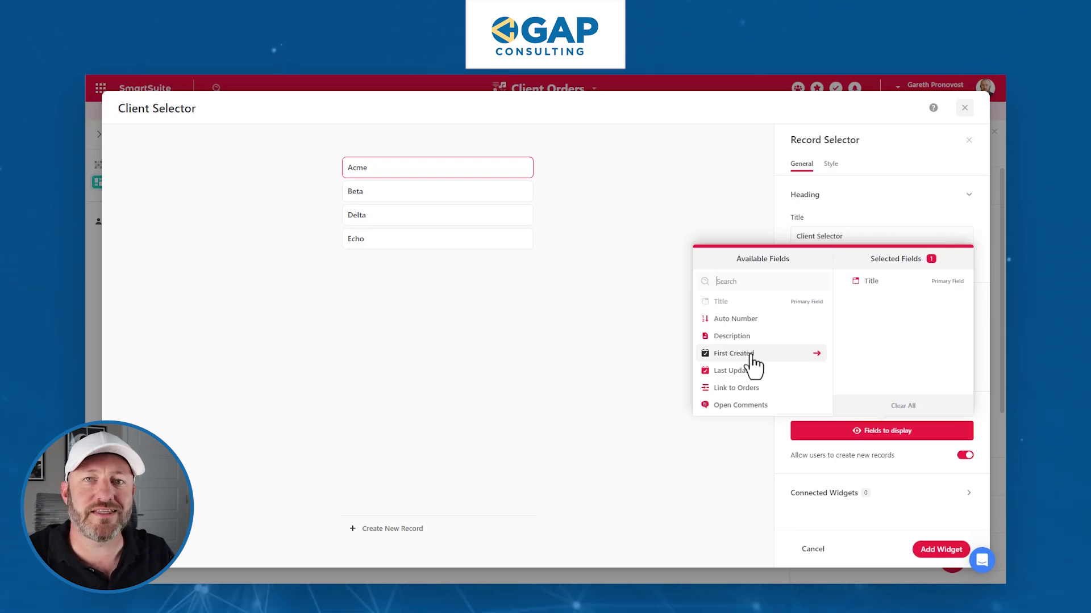
click(782, 433)
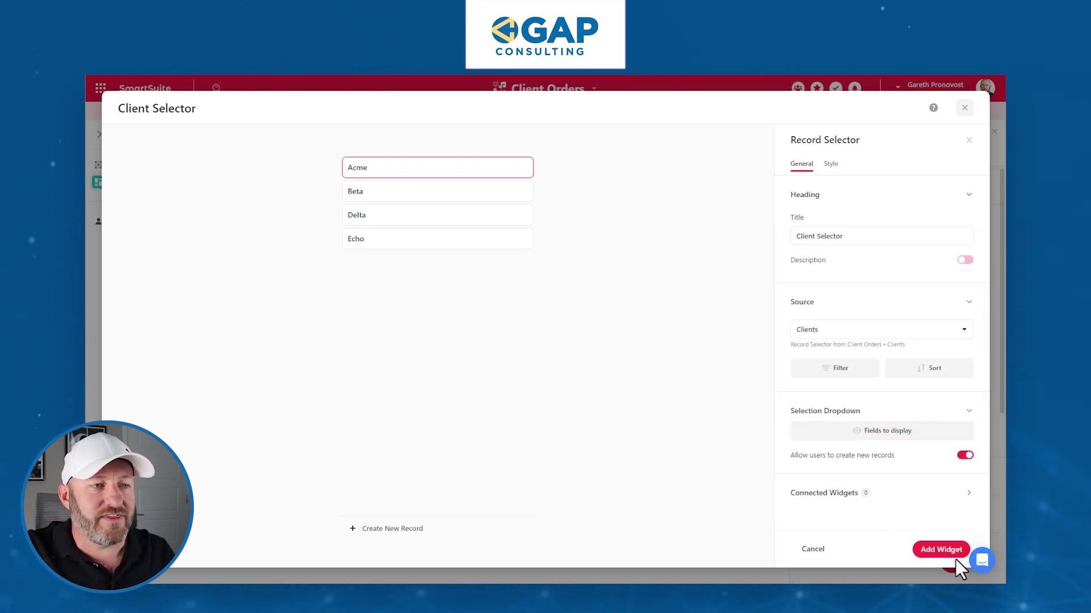
click(896, 502)
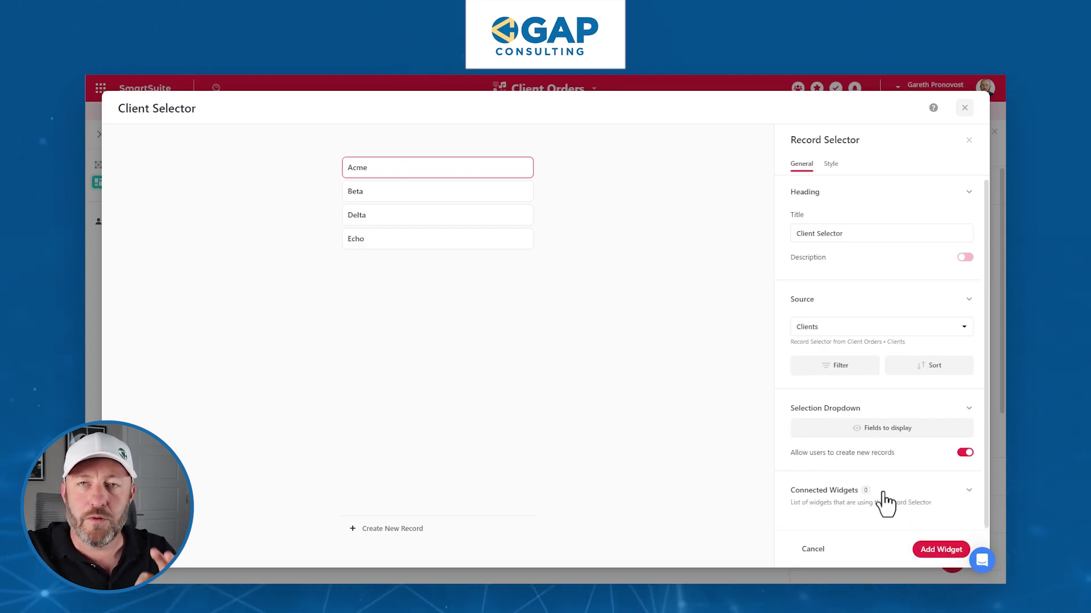
click(941, 550)
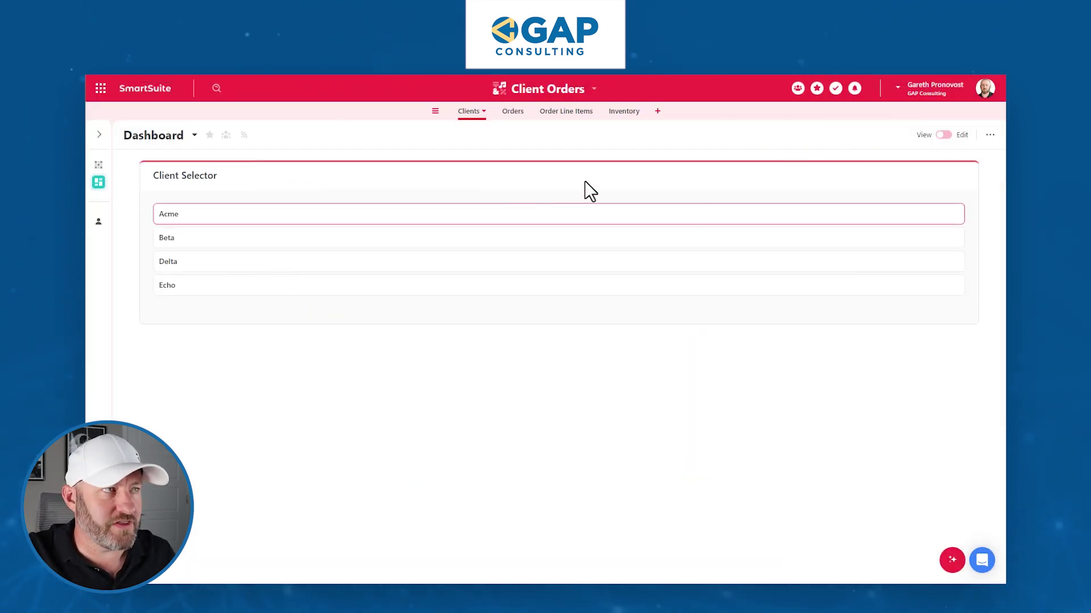
- Switch the dashboard to edit mode, resize the Client Selector to a tall column about a quarter of the page wide, and select Delta
click(943, 135)
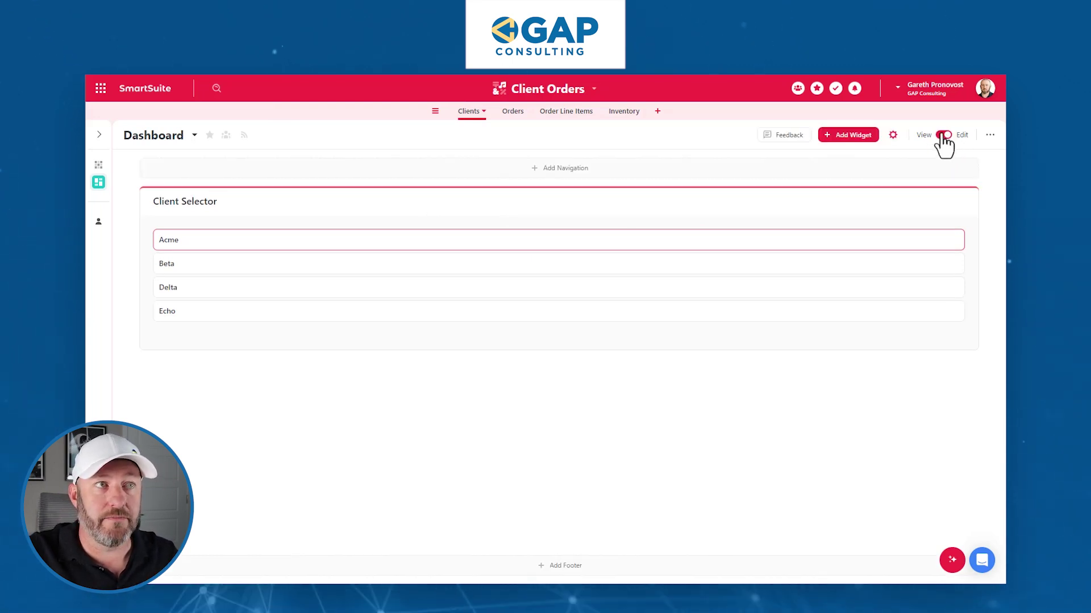
drag(981, 269, 222, 297)
drag(243, 353, 229, 542)
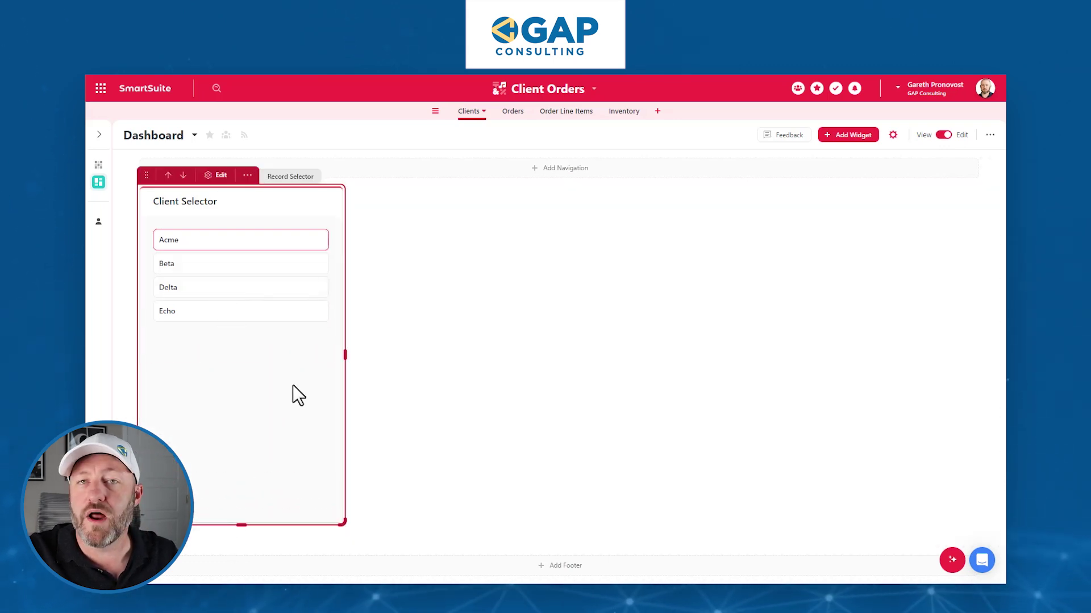
click(236, 291)
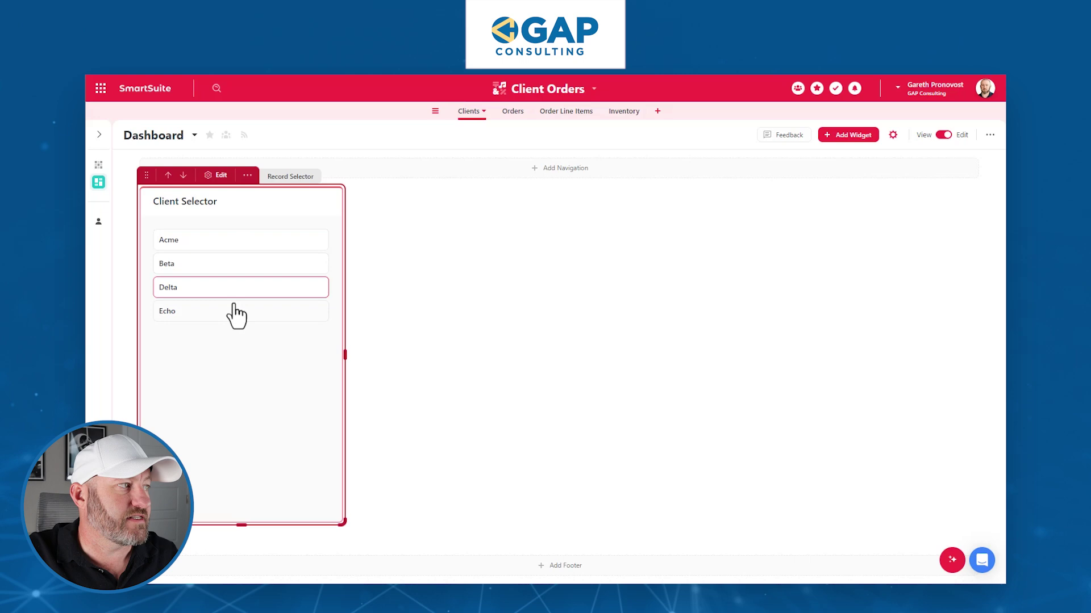
- Select Acme in the Client Selector and start a second Record Selector widget on the dashboard
click(235, 263)
click(236, 241)
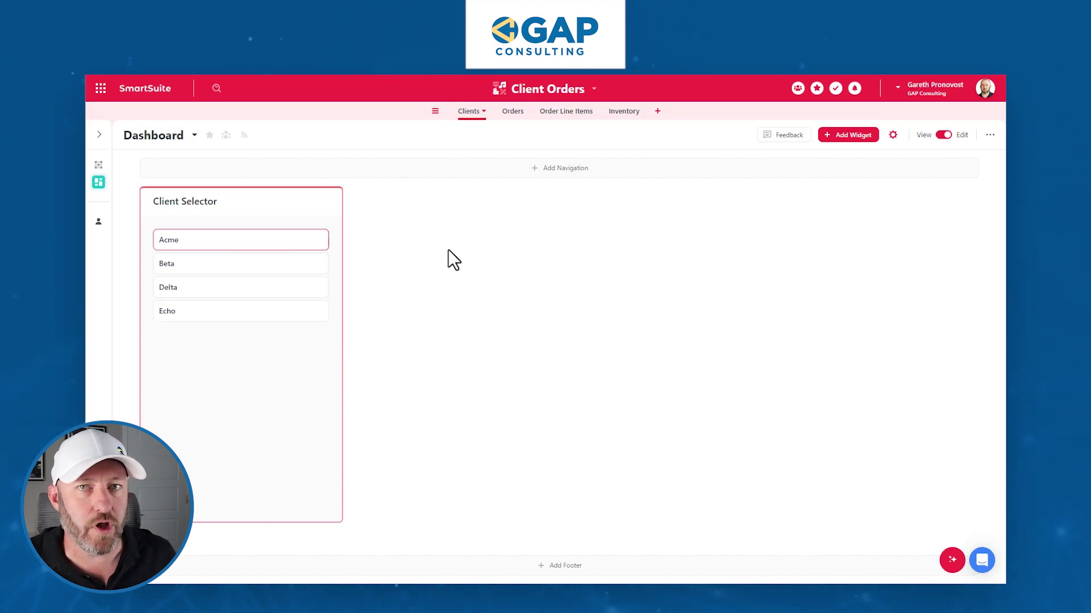
click(869, 136)
click(855, 187)
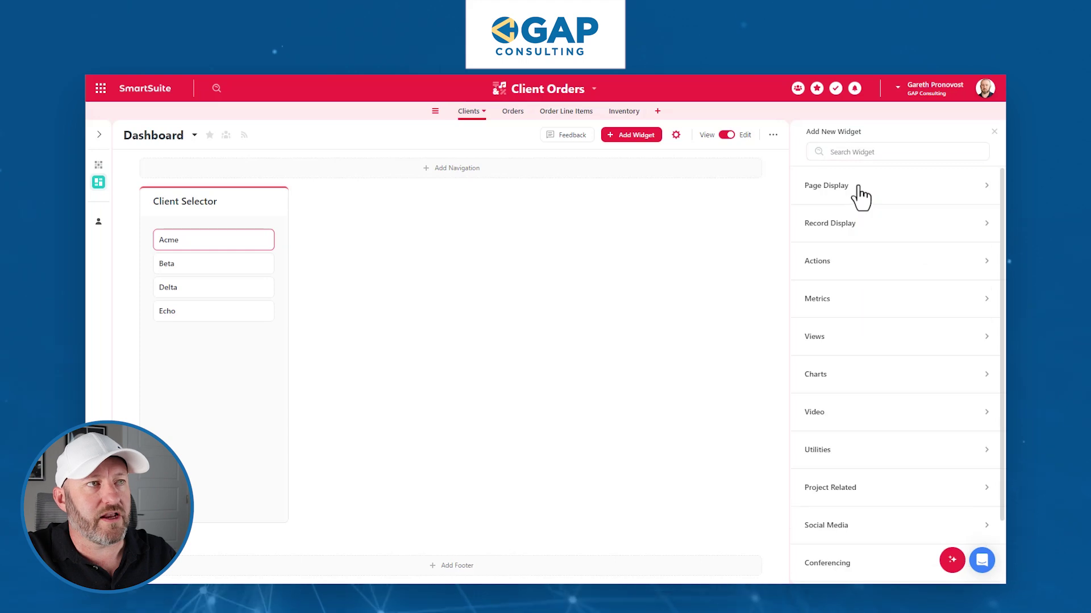
click(847, 225)
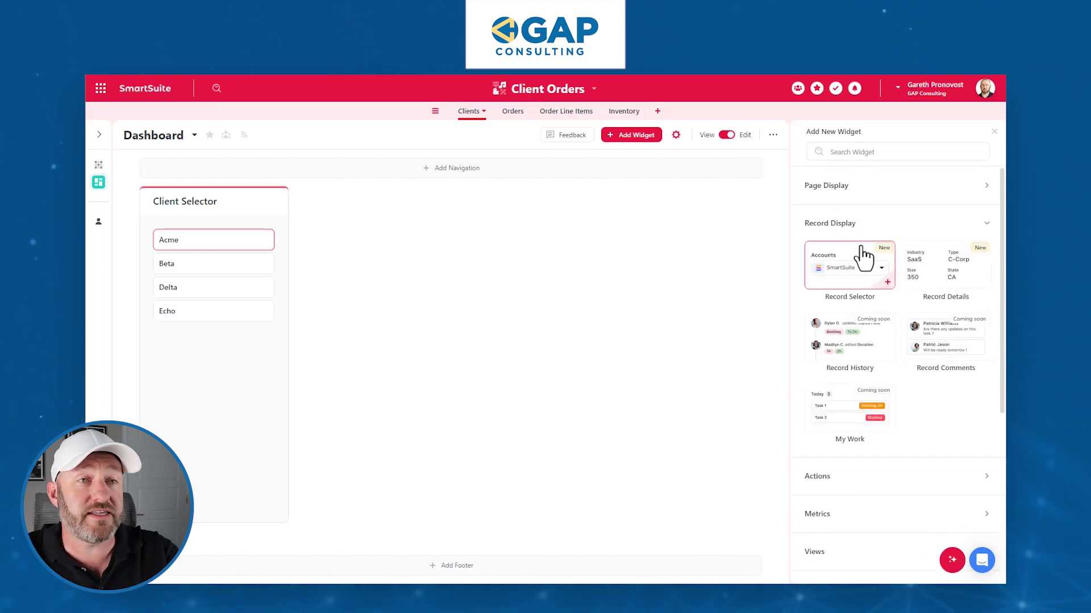
click(865, 258)
- Title the new Record Selector widget Order Selector
triple_click(860, 238)
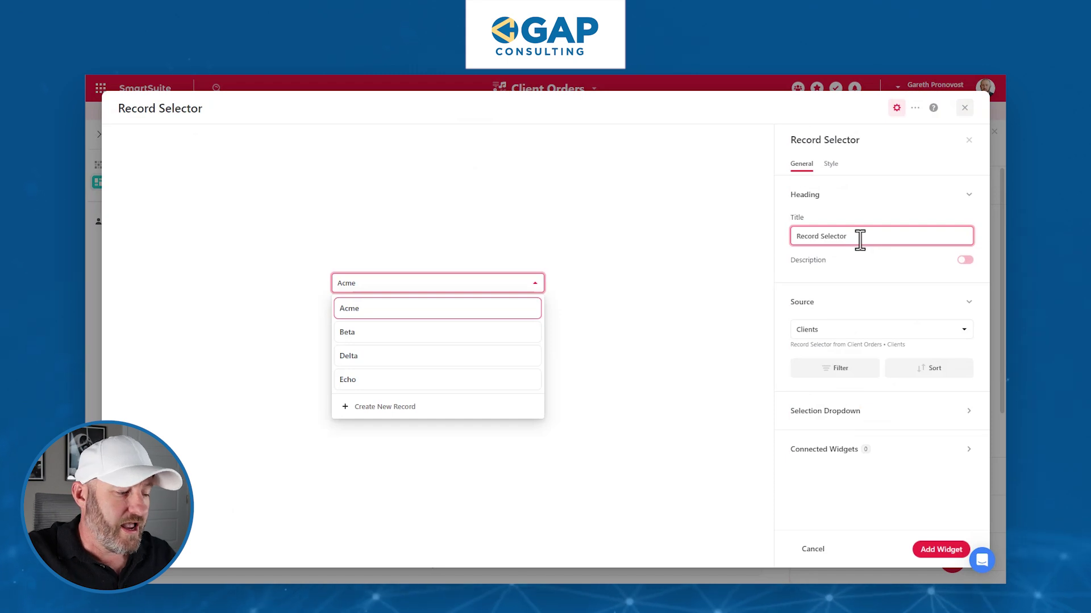
text(Order Selectro)
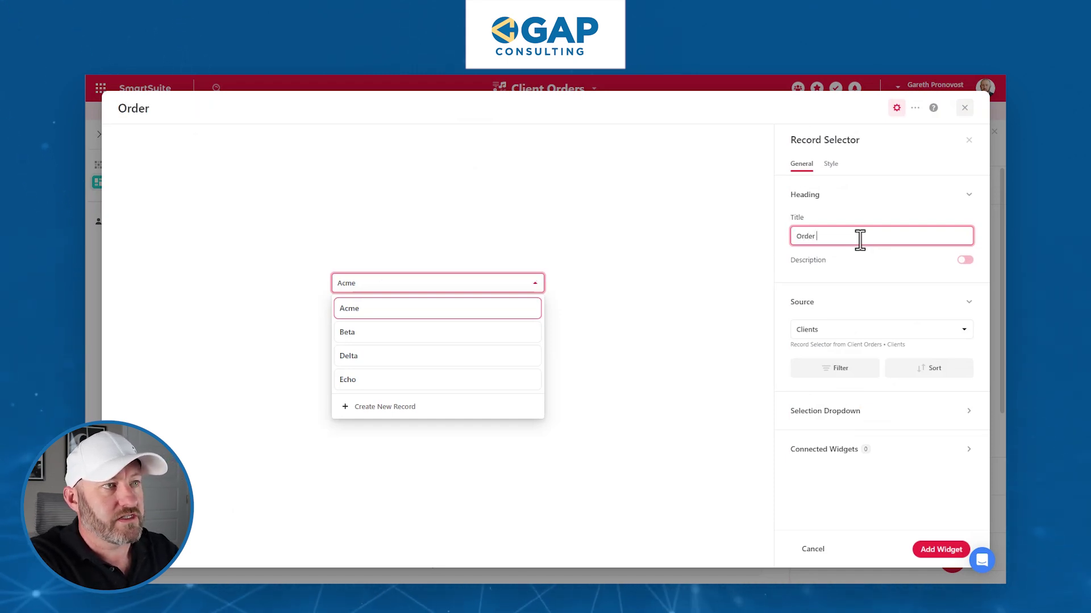
key(BackSpace)
text(or)
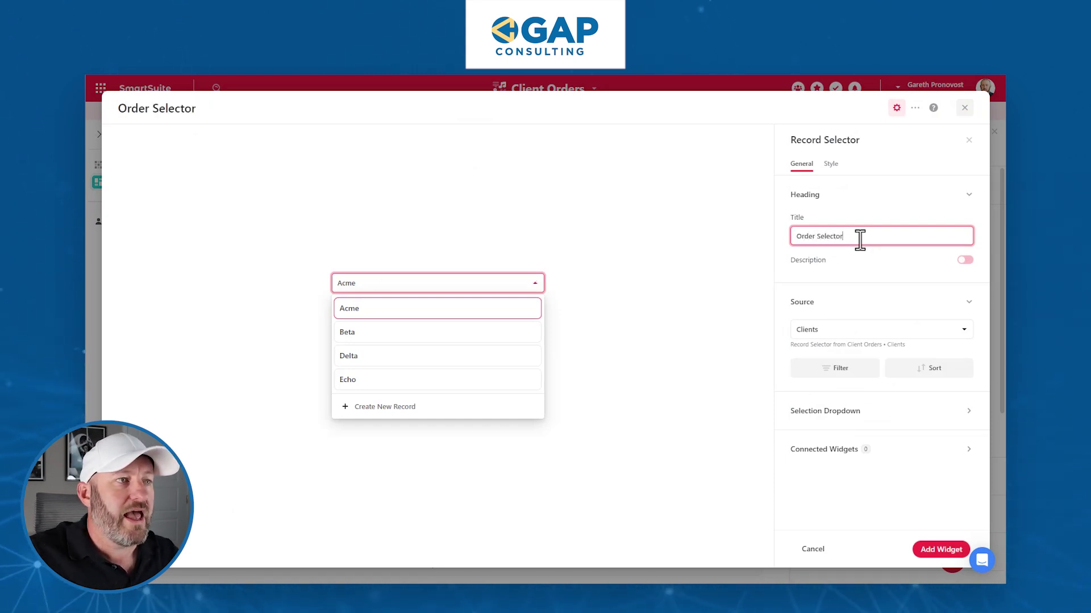
click(859, 267)
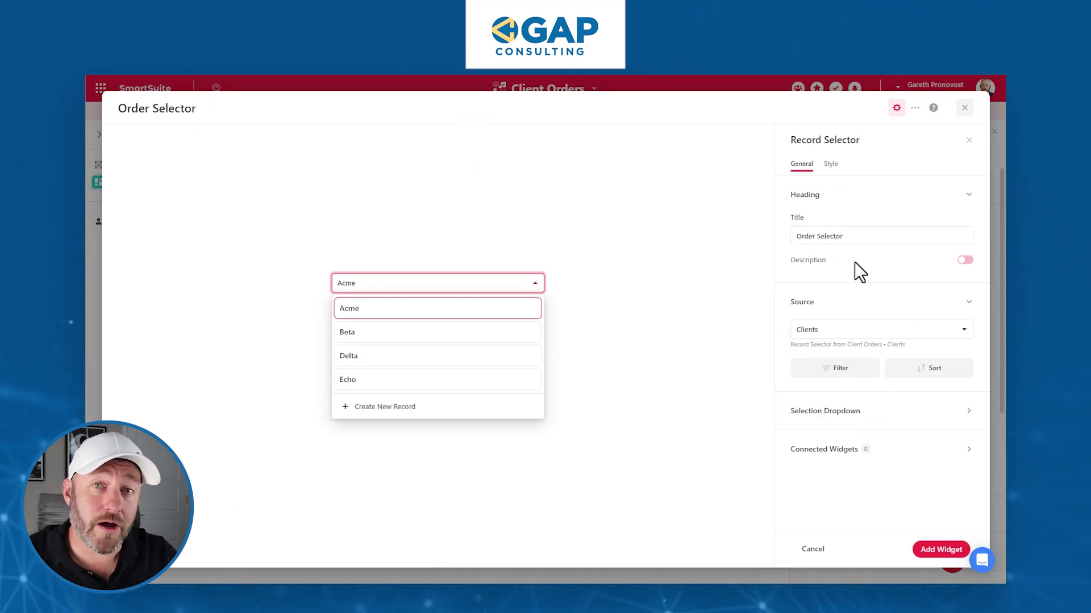
- Set the Order Selector's source to the Client Selector with Link to Orders as the linked record
click(856, 332)
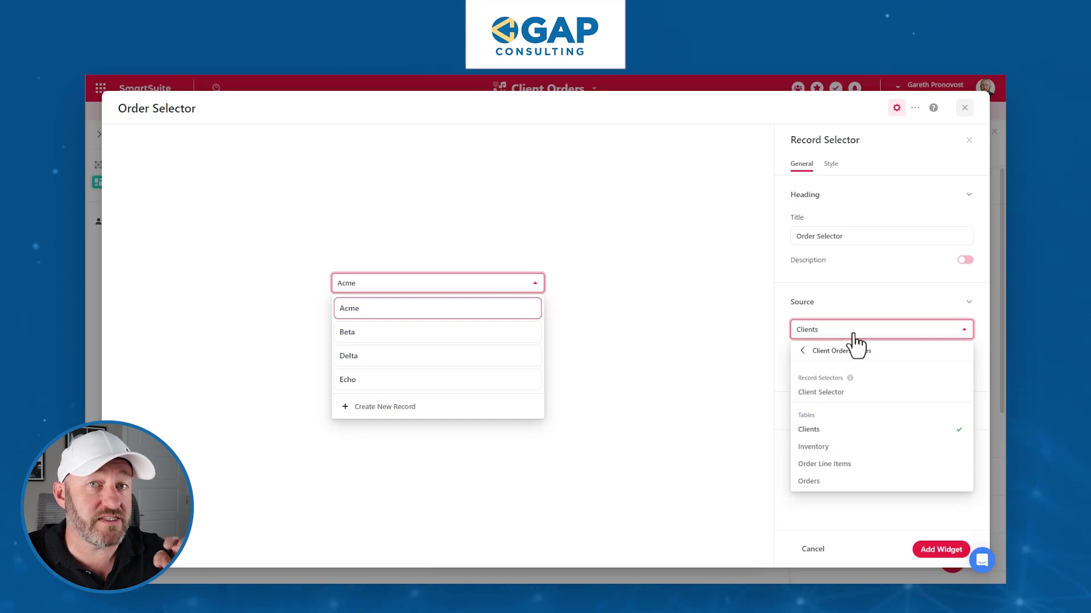
click(834, 395)
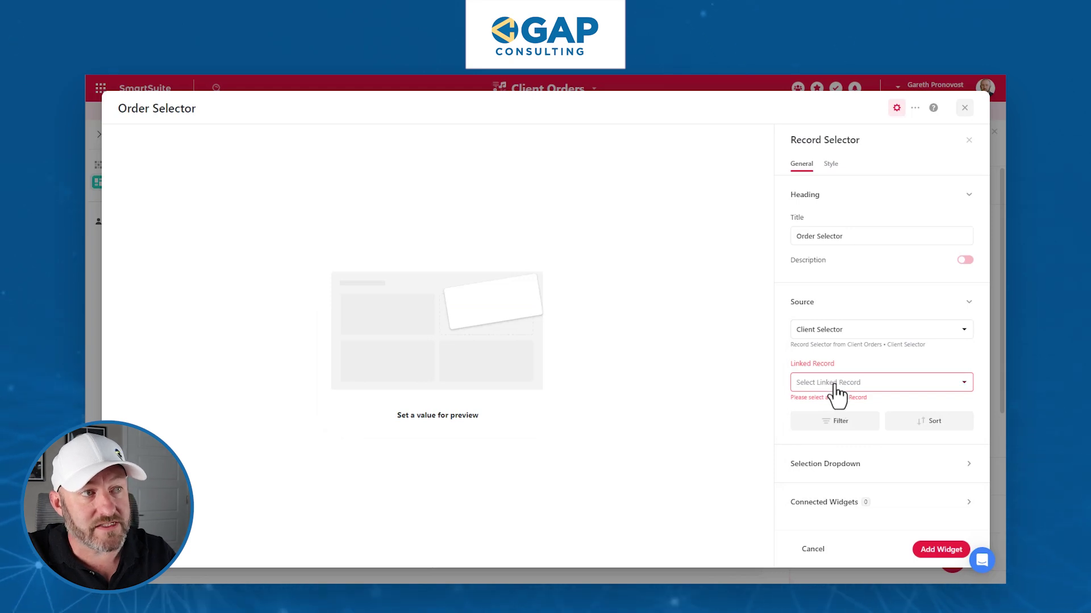
click(837, 396)
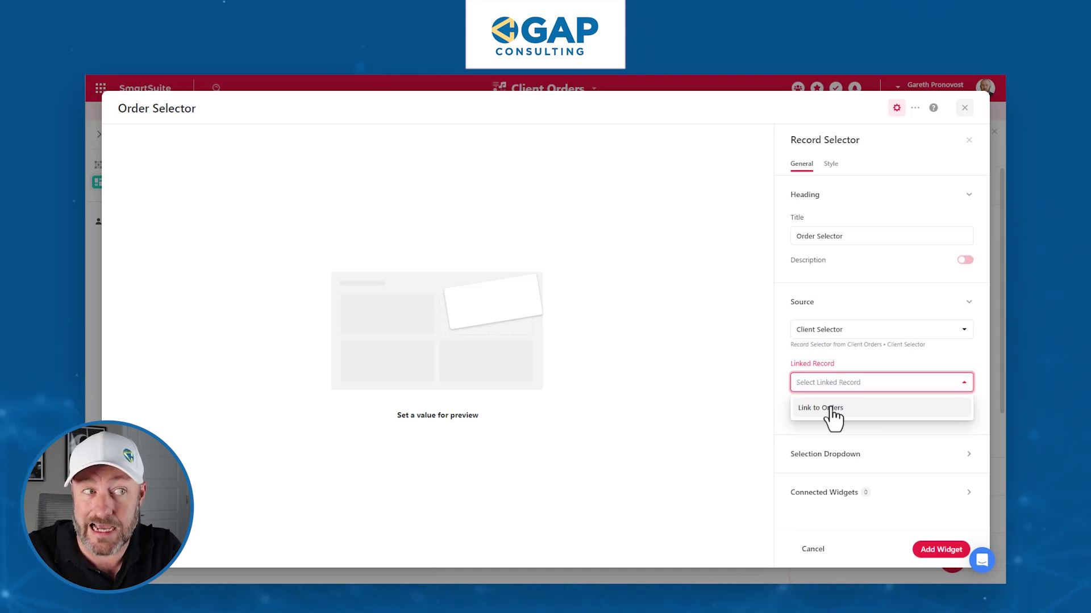
click(832, 408)
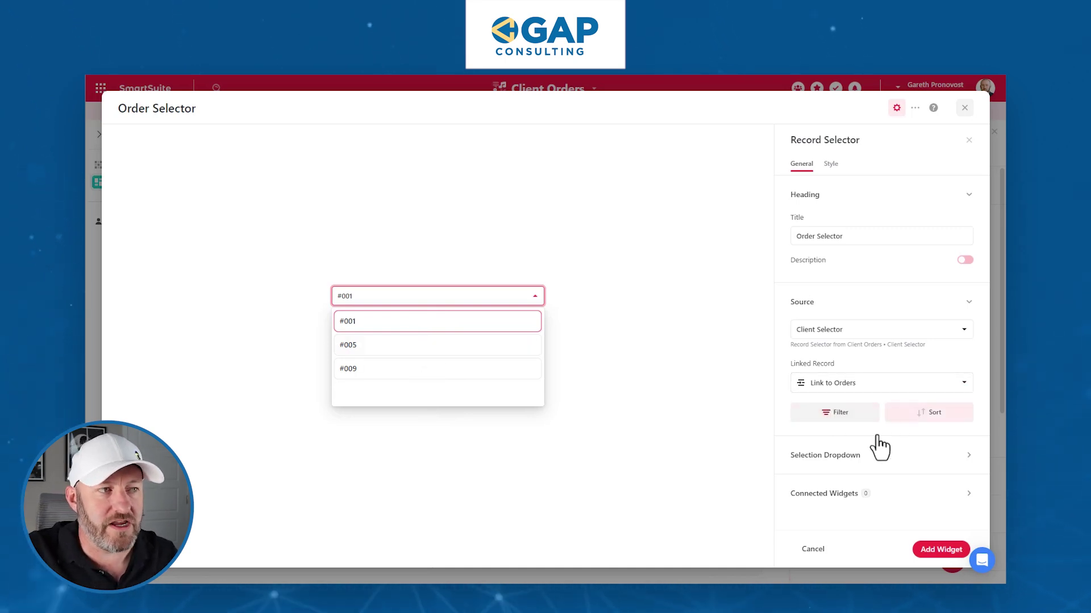
- Add the Client field to the fields displayed for each order in the Order Selector
click(850, 460)
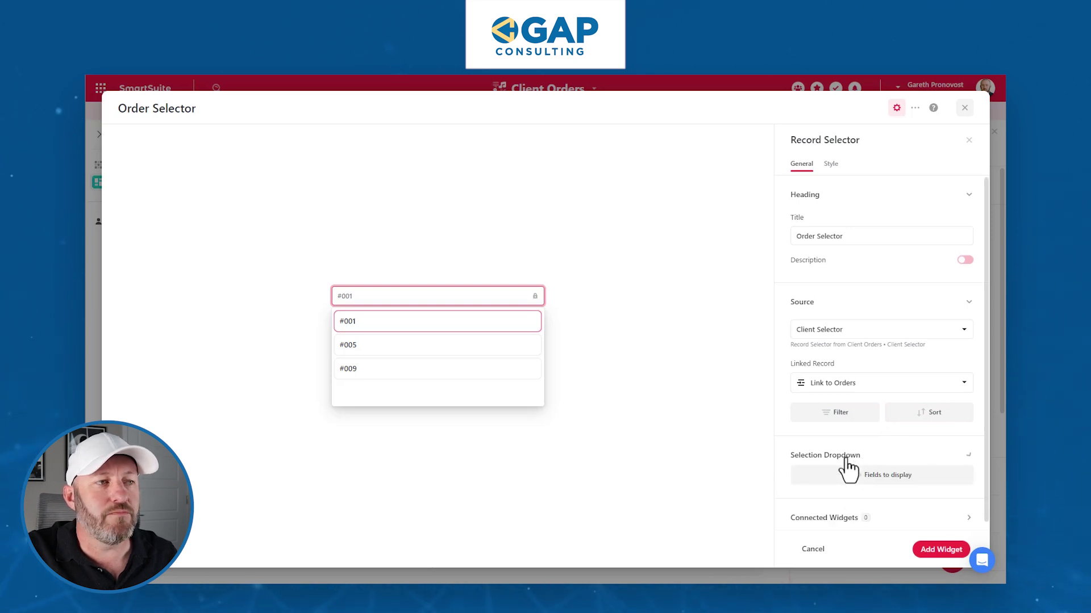
click(882, 477)
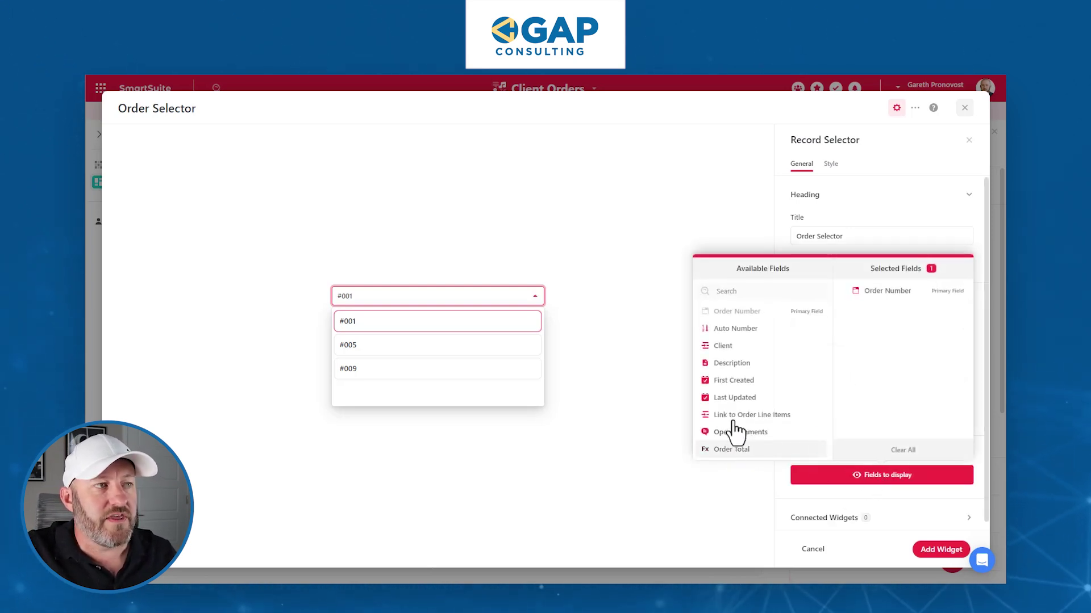
click(733, 346)
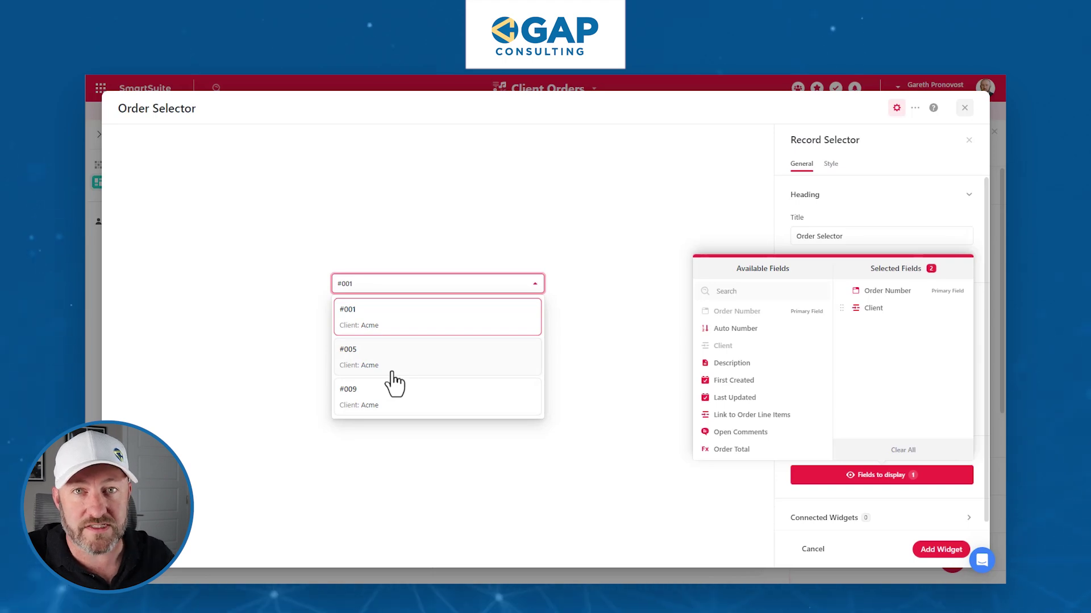
click(906, 496)
- Display the Order Selector as a list with a custom light red background and add the widget to the dashboard
click(831, 165)
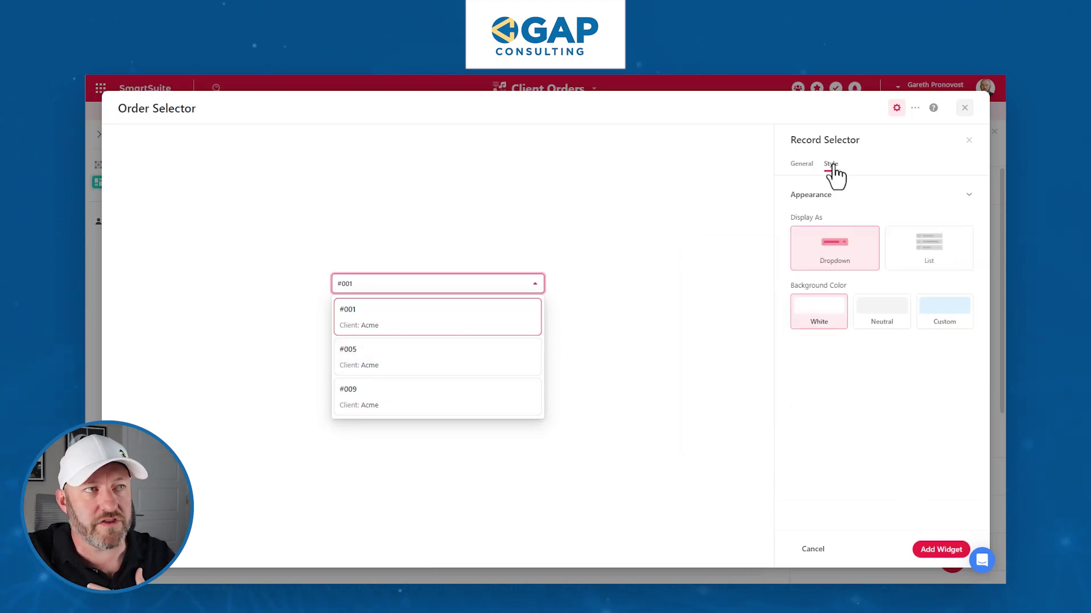
click(941, 259)
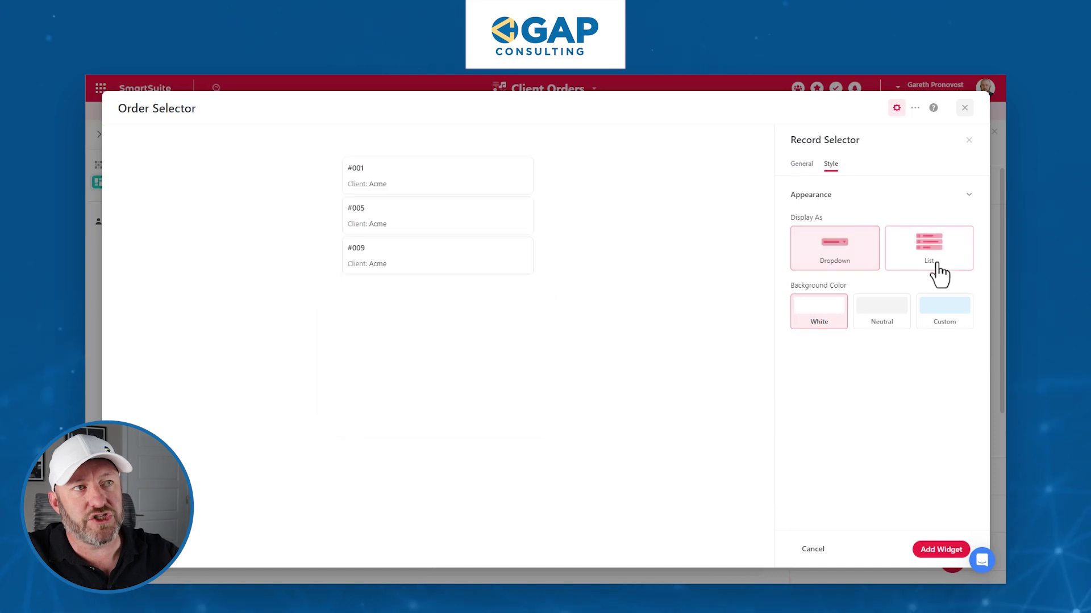
click(882, 331)
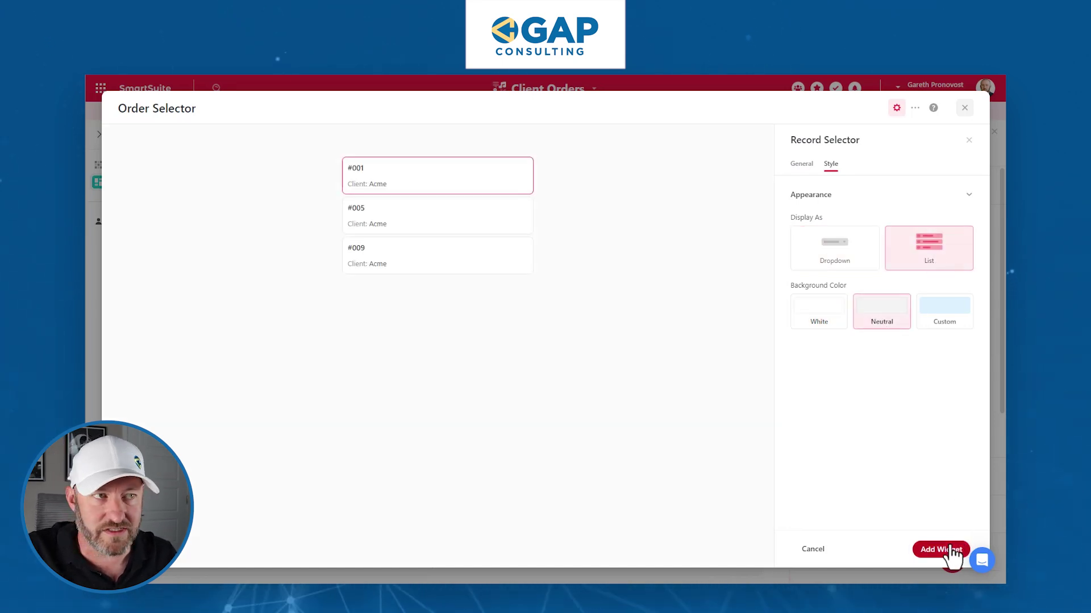
click(935, 323)
click(873, 347)
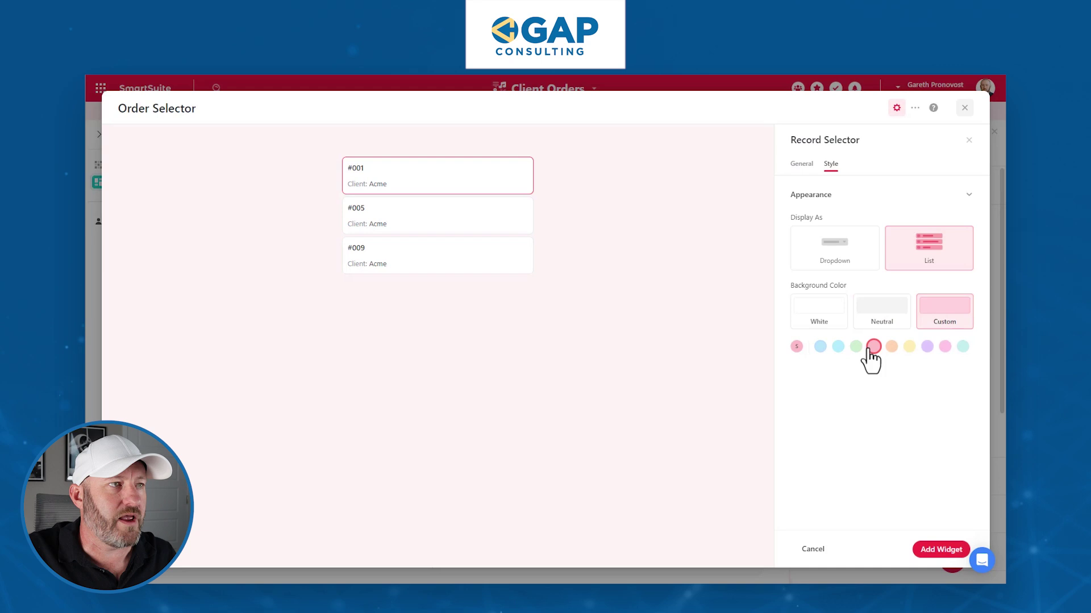
click(924, 548)
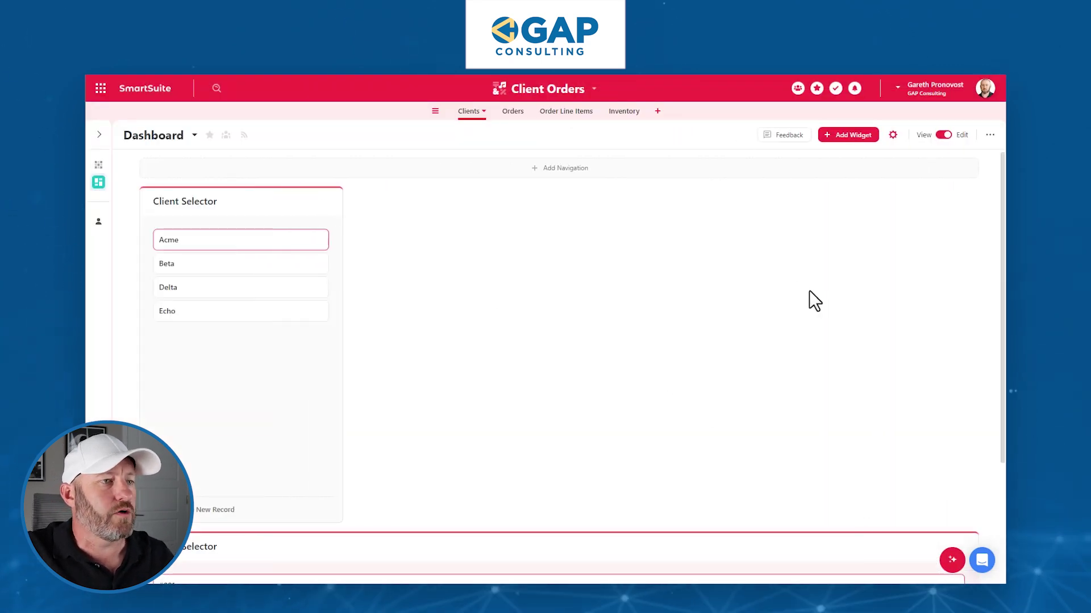
- Narrow the Order Selector to about a quarter of the page, place it beside the Client Selector, and extend it to the same height
scroll(634, 518, down, 3)
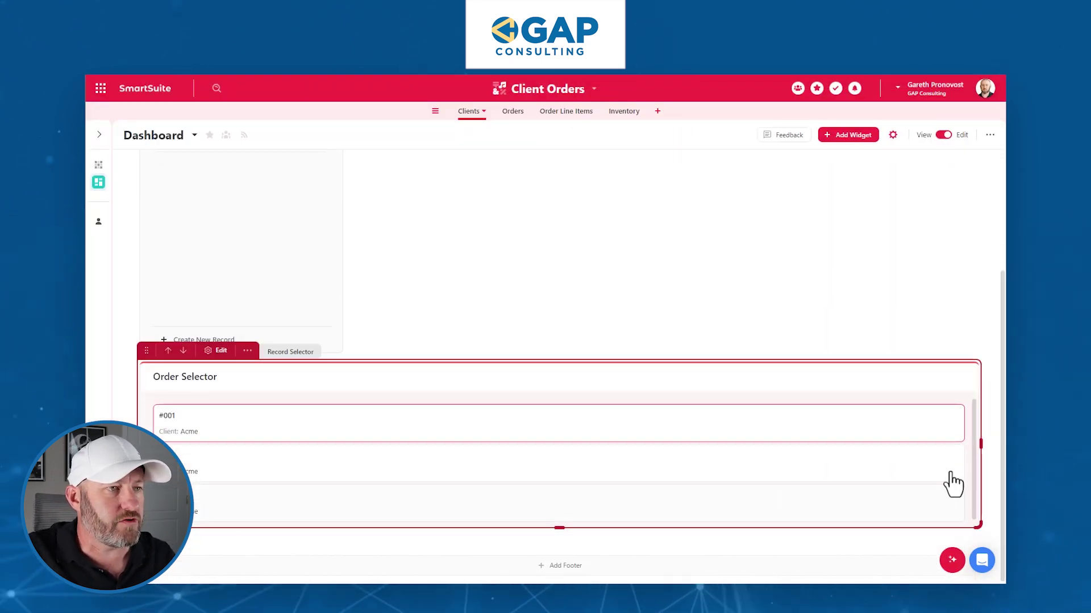
drag(983, 443, 275, 441)
drag(150, 345, 387, 178)
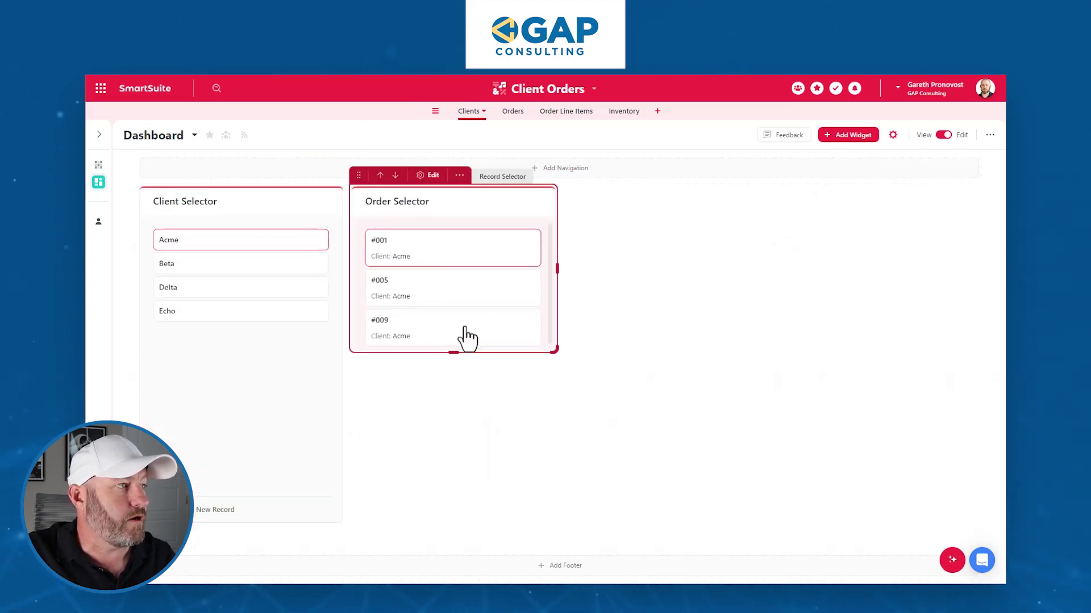
drag(451, 353, 446, 515)
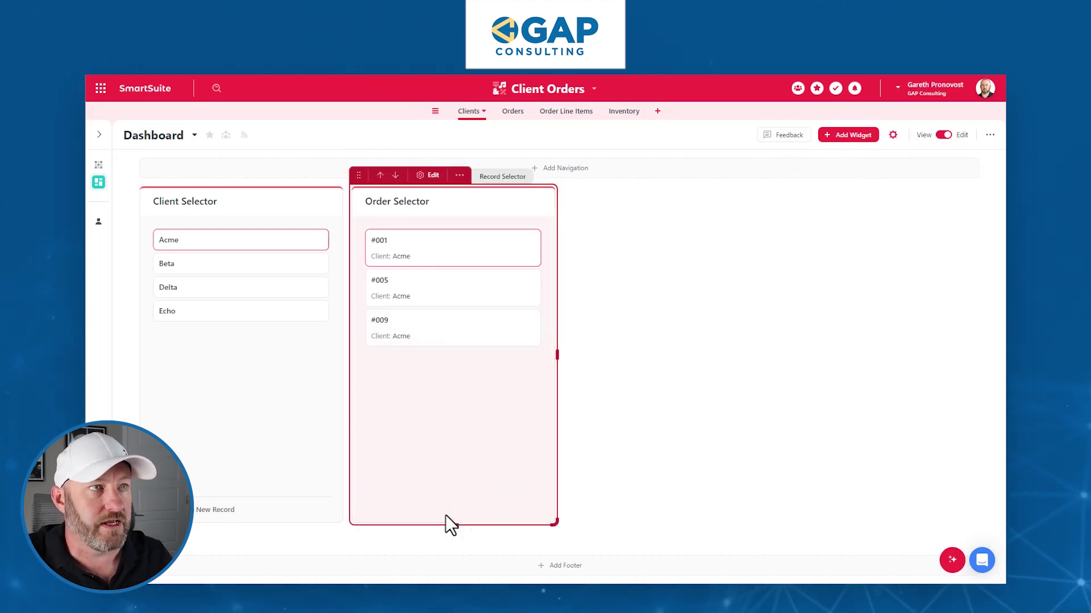
- Test the linked selectors in view mode by selecting Beta, Delta and Echo, and return the dashboard to edit mode
click(943, 136)
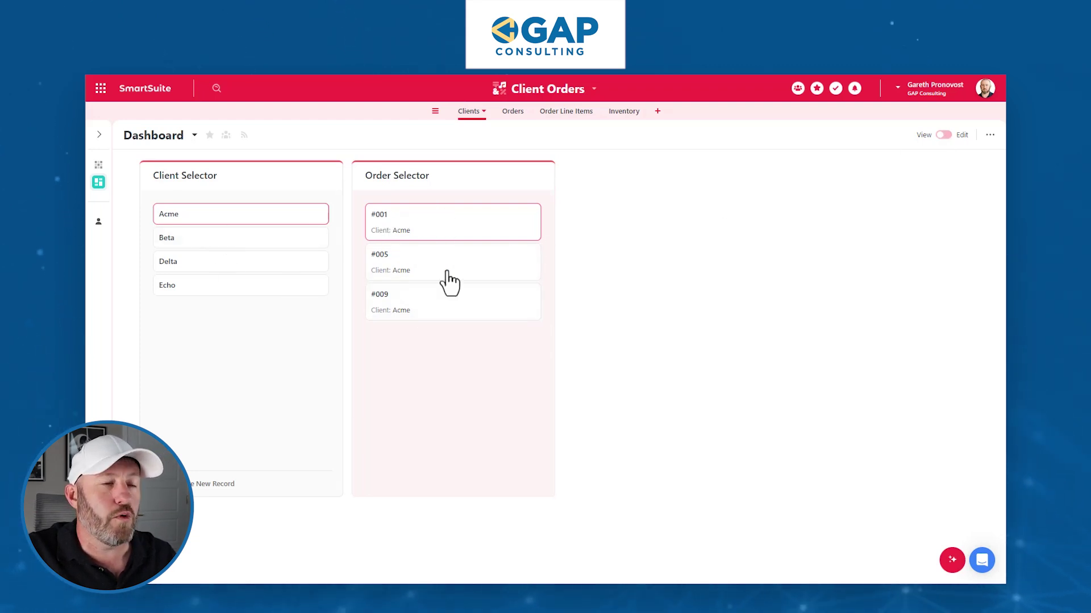
click(184, 238)
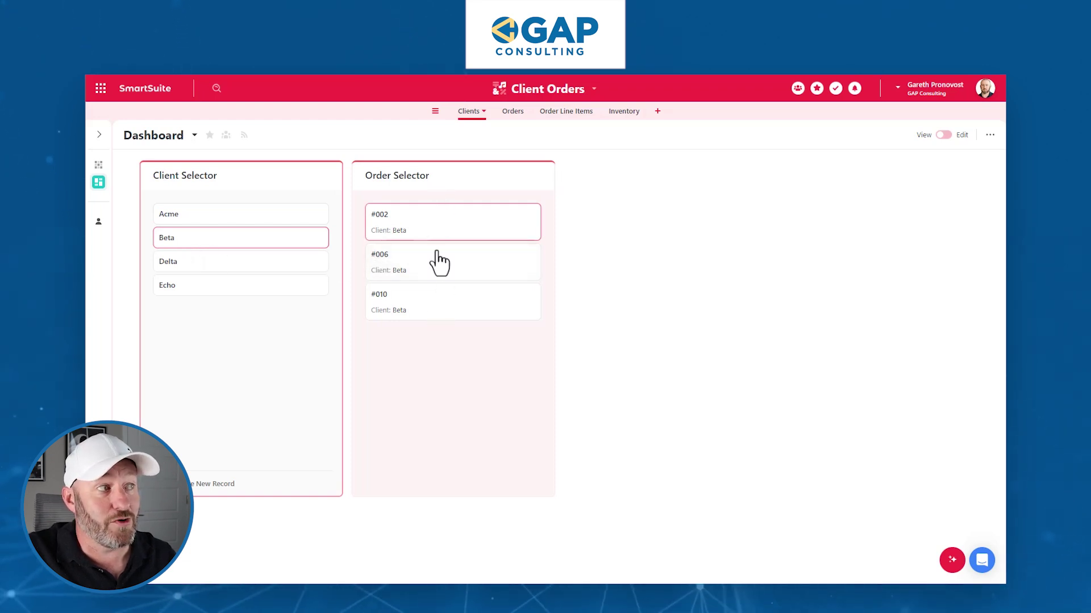
click(212, 262)
click(214, 285)
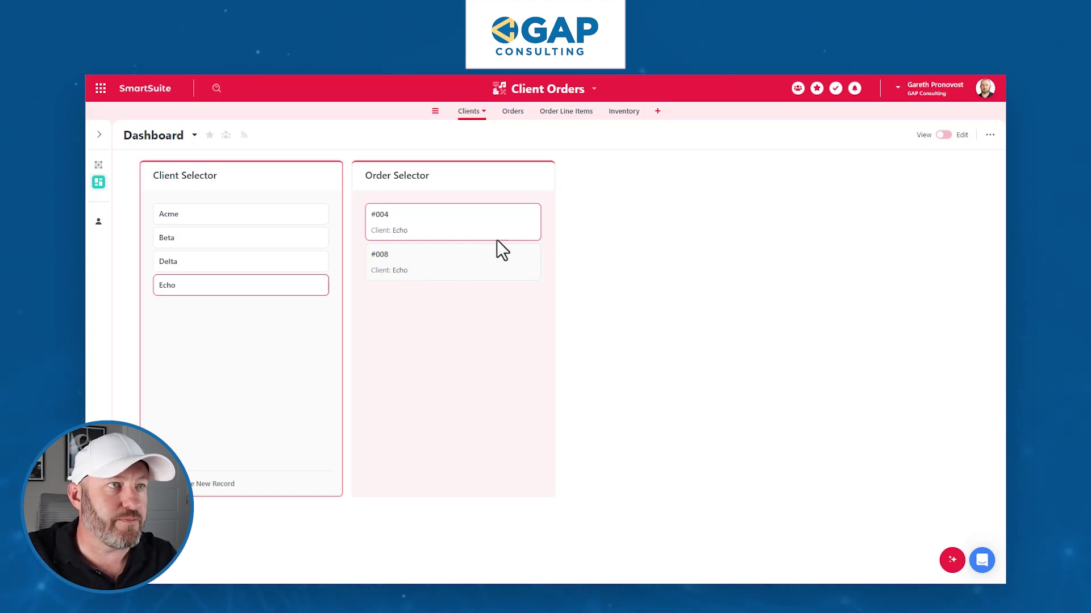
click(943, 135)
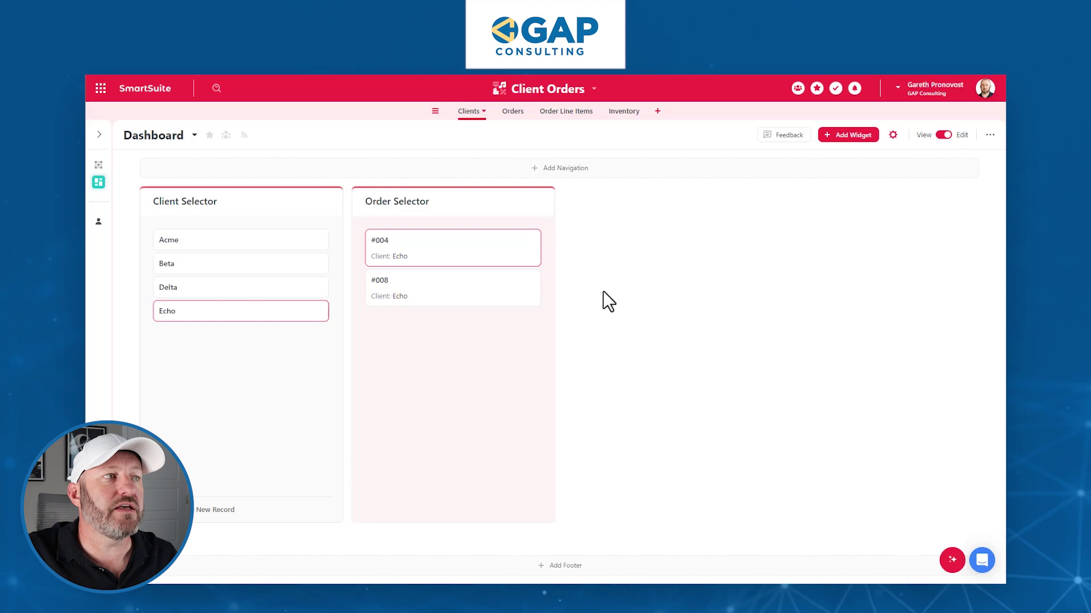
- Start a new Record Details widget on the dashboard
mouse_move(458, 270)
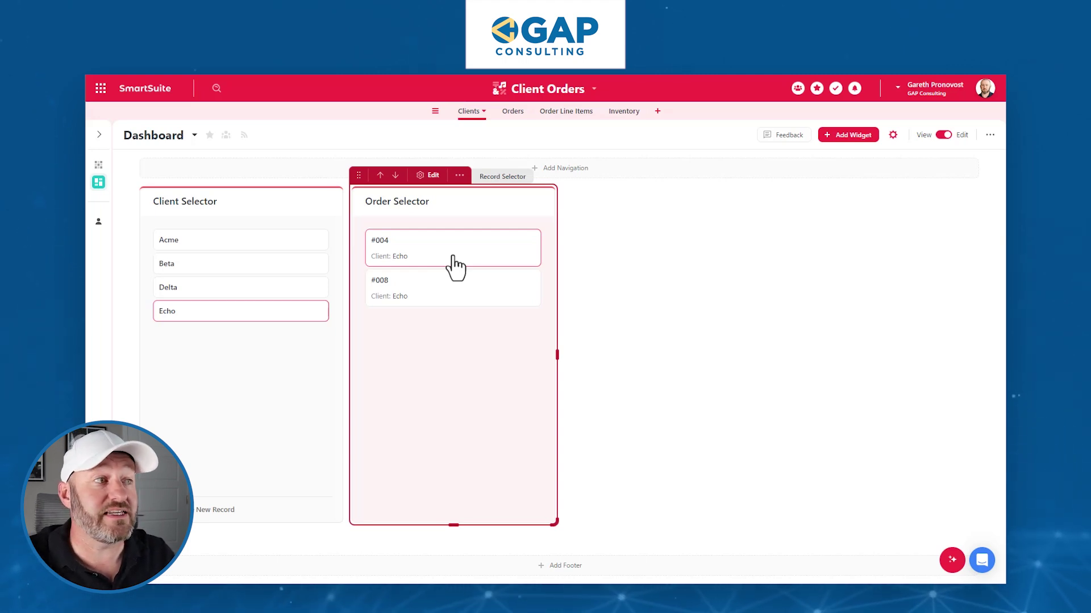
click(848, 134)
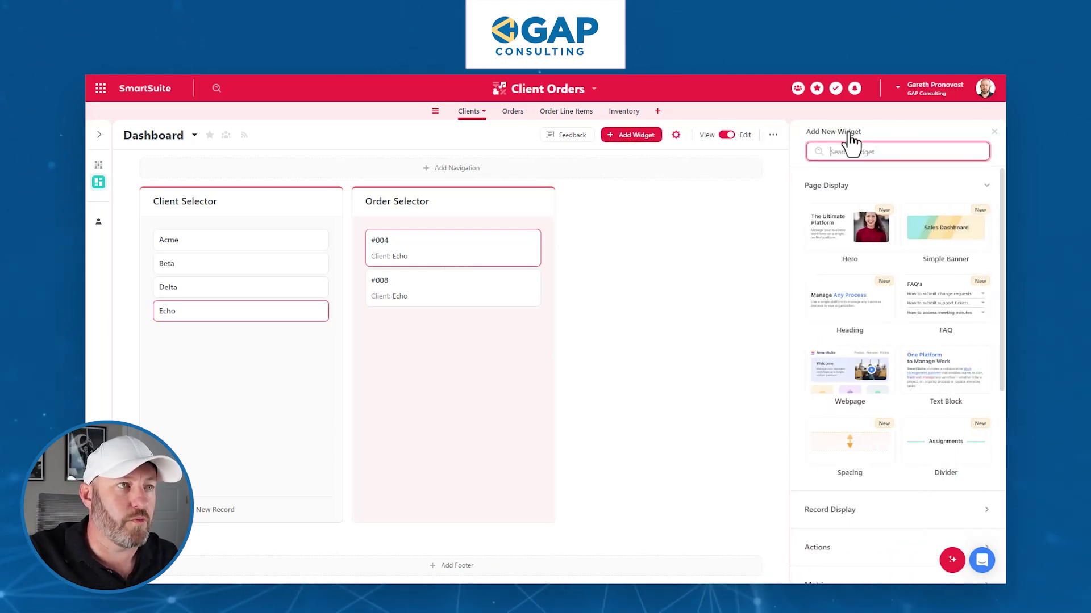
click(844, 192)
click(846, 230)
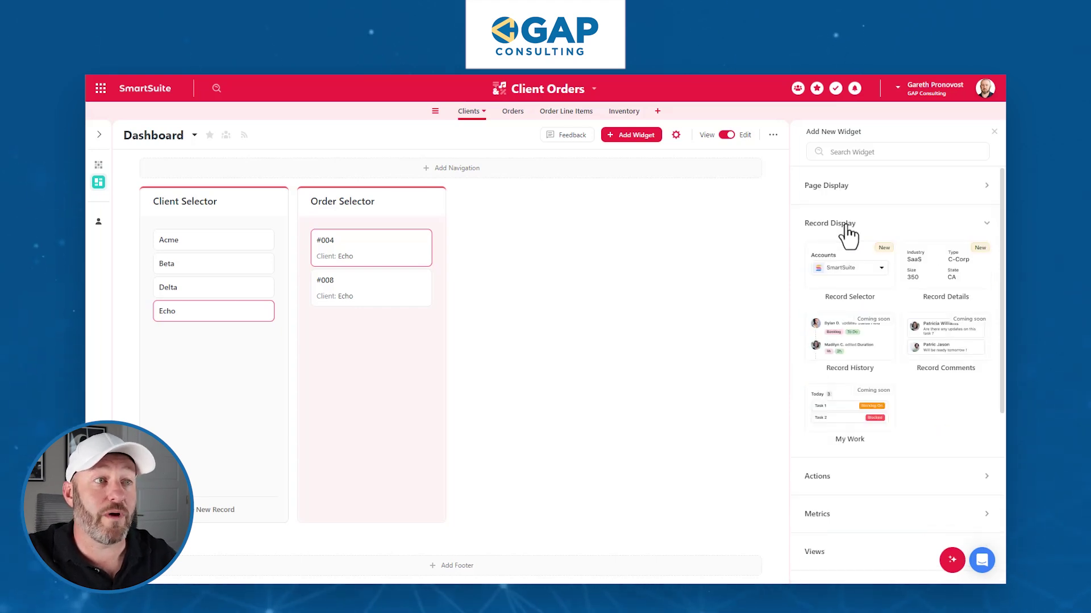
click(930, 280)
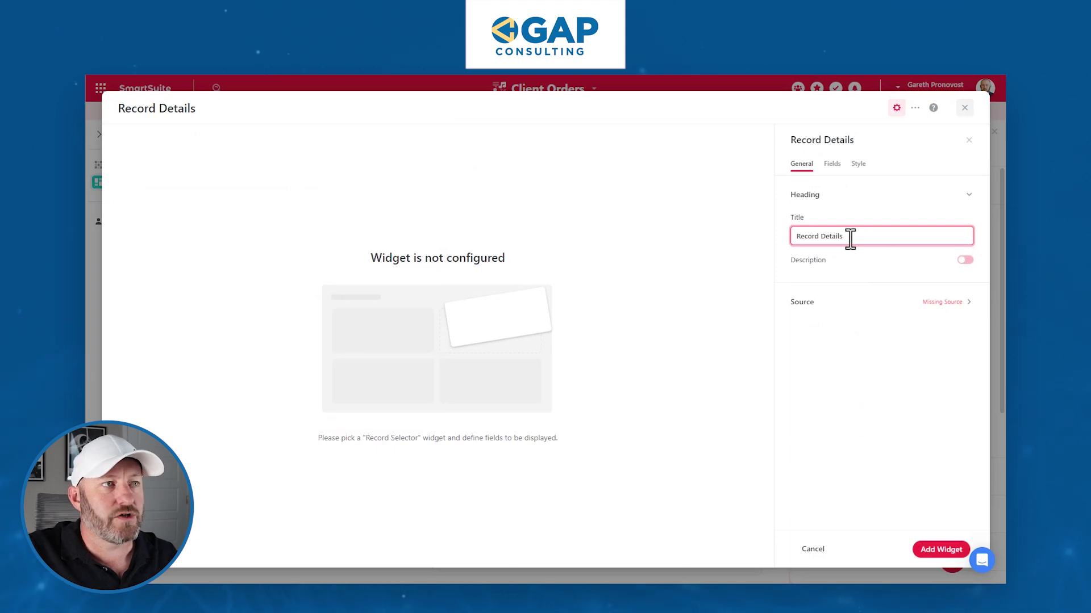
- Set the Record Details widget's source to the Order Selector
click(926, 305)
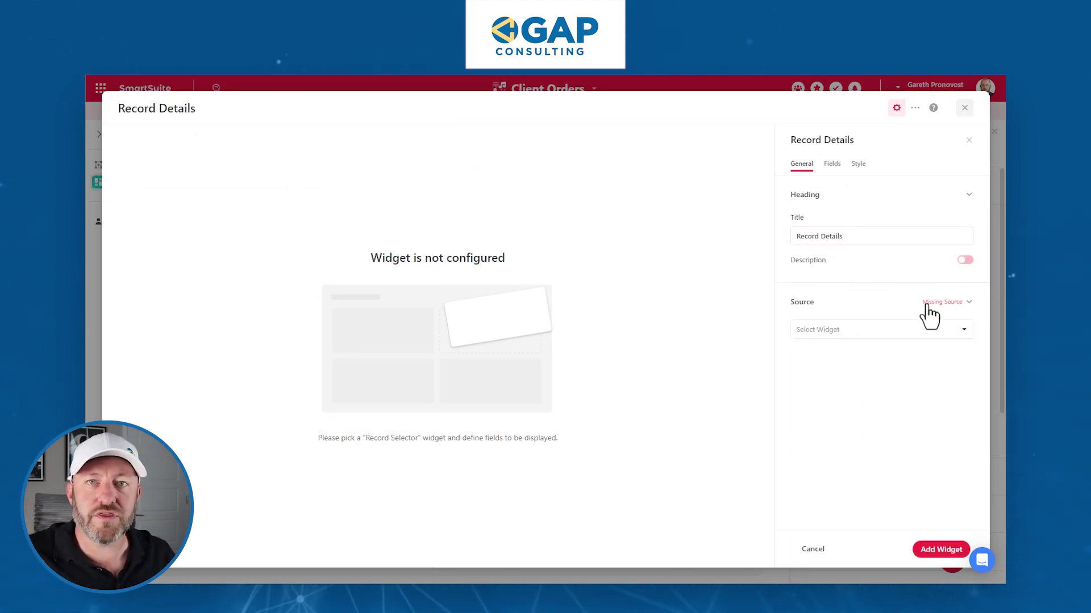
click(893, 334)
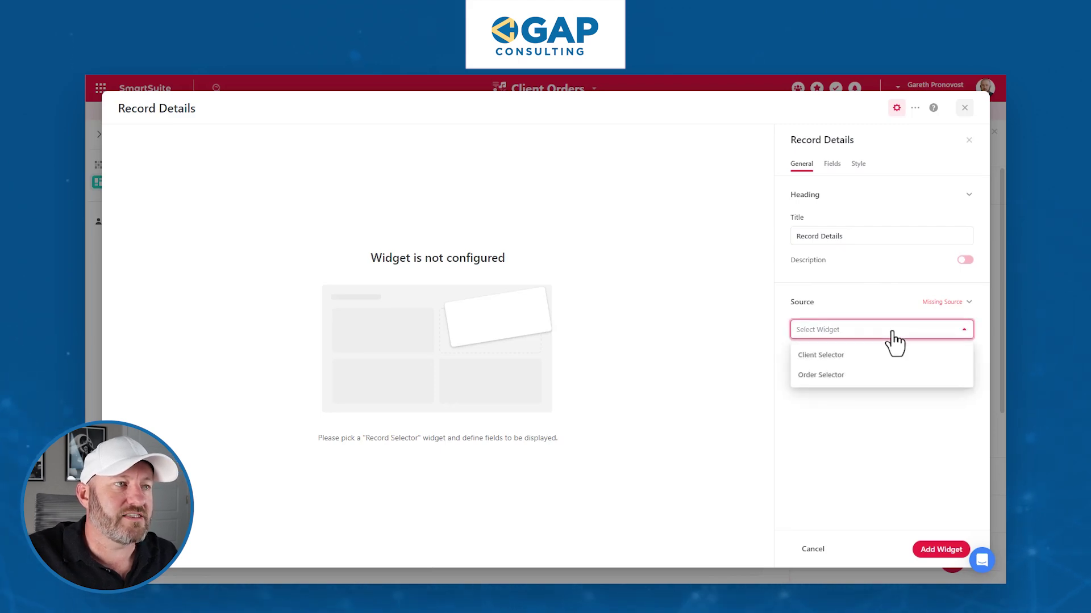
click(864, 376)
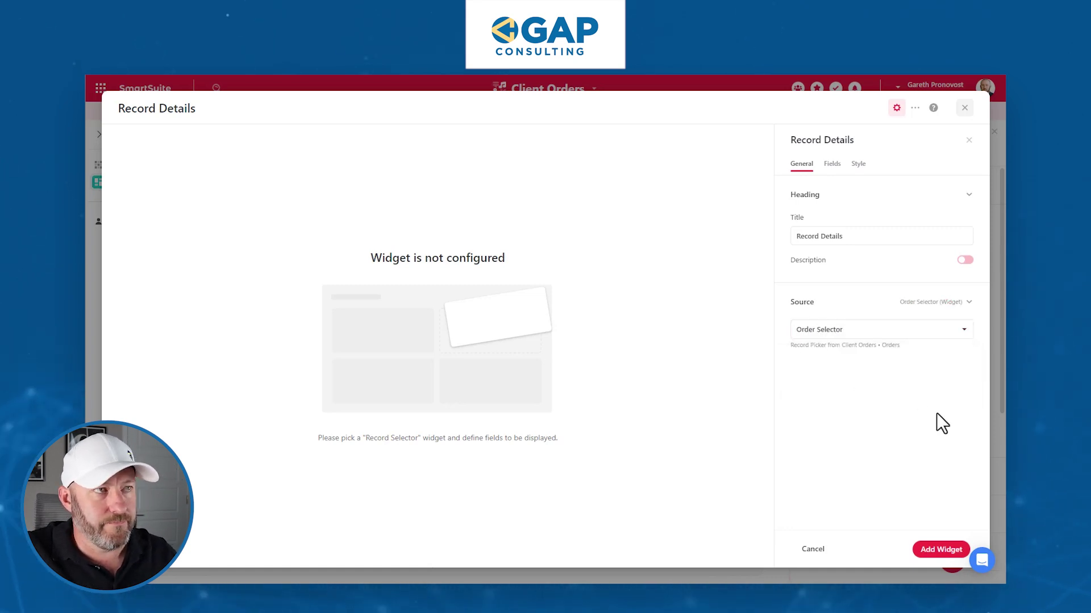
- Add the Client, Link to Order Line Items, Order Total and Order Number fields to the Record Details widget
click(832, 165)
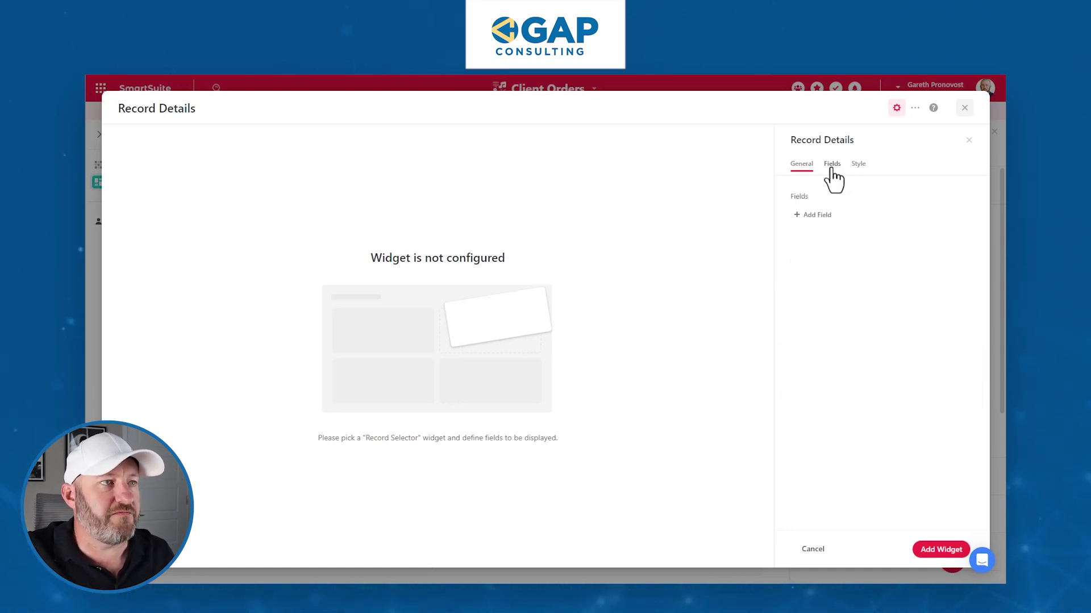
click(818, 215)
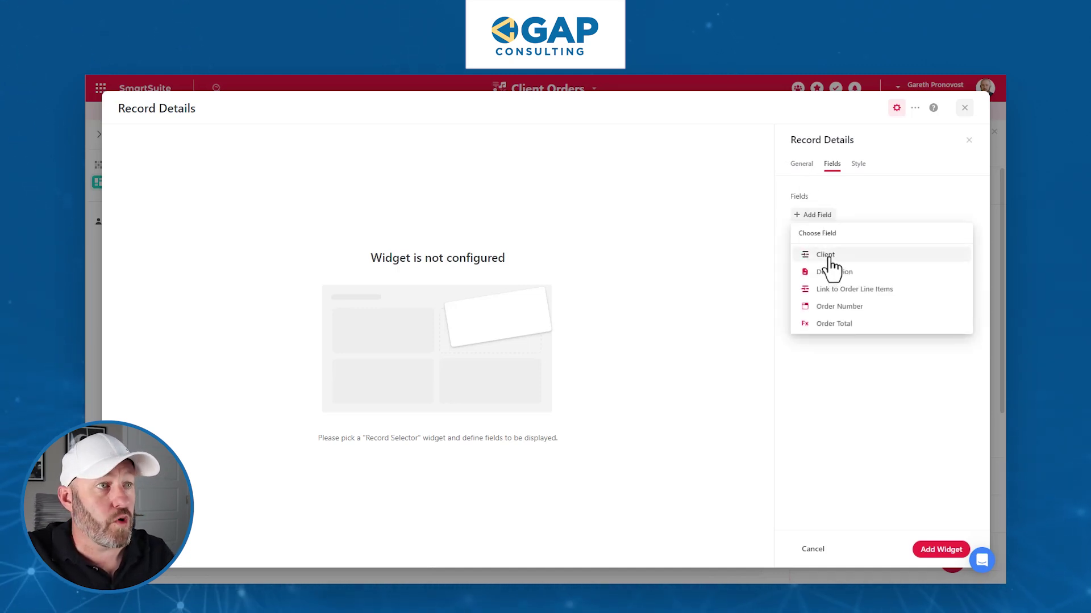
click(826, 256)
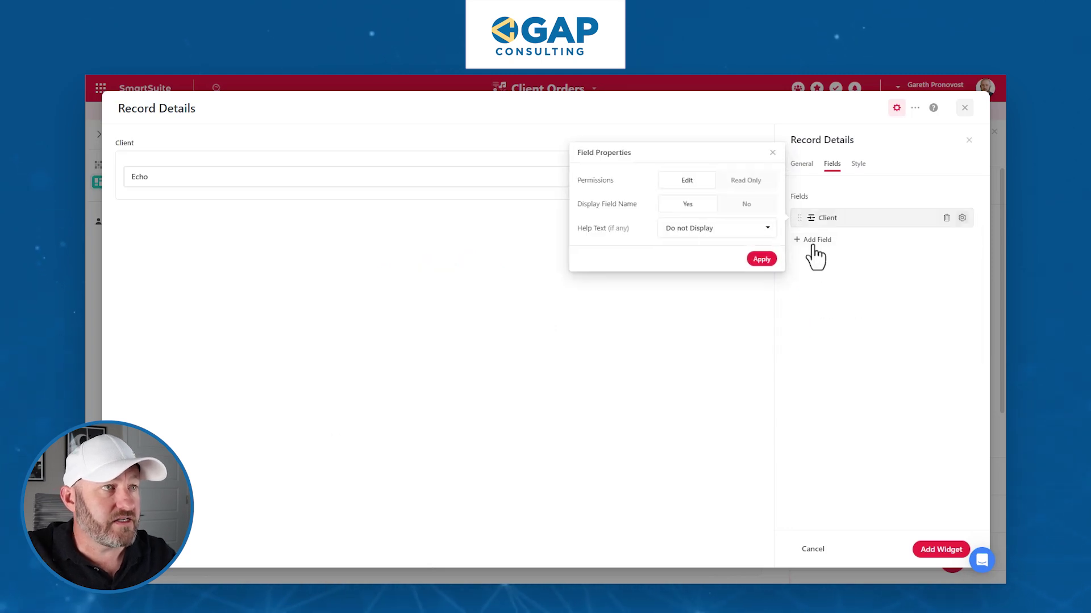
click(820, 298)
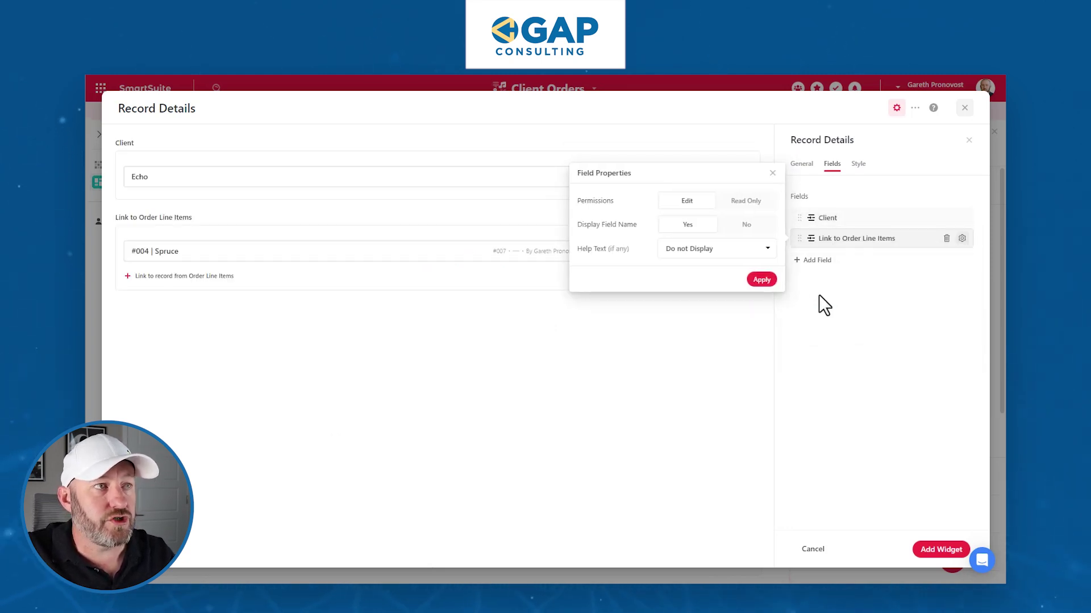
click(818, 260)
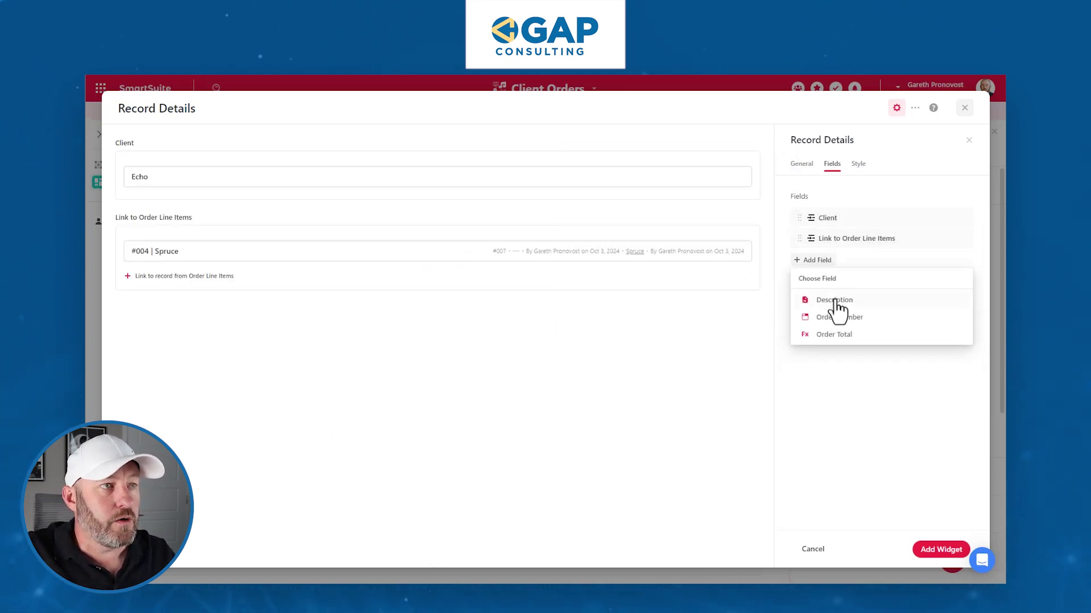
click(841, 335)
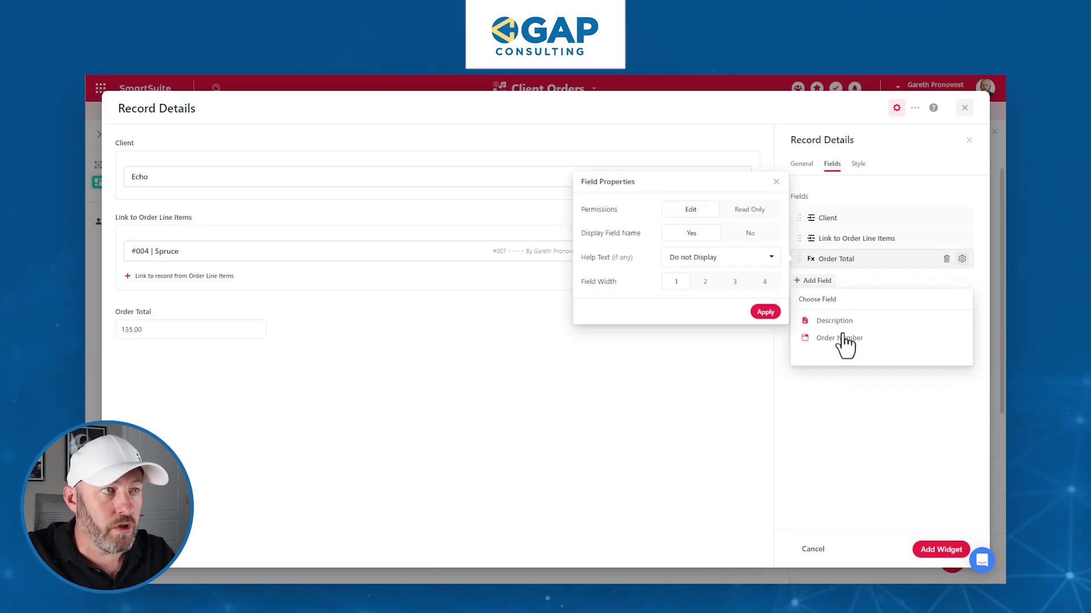
click(822, 281)
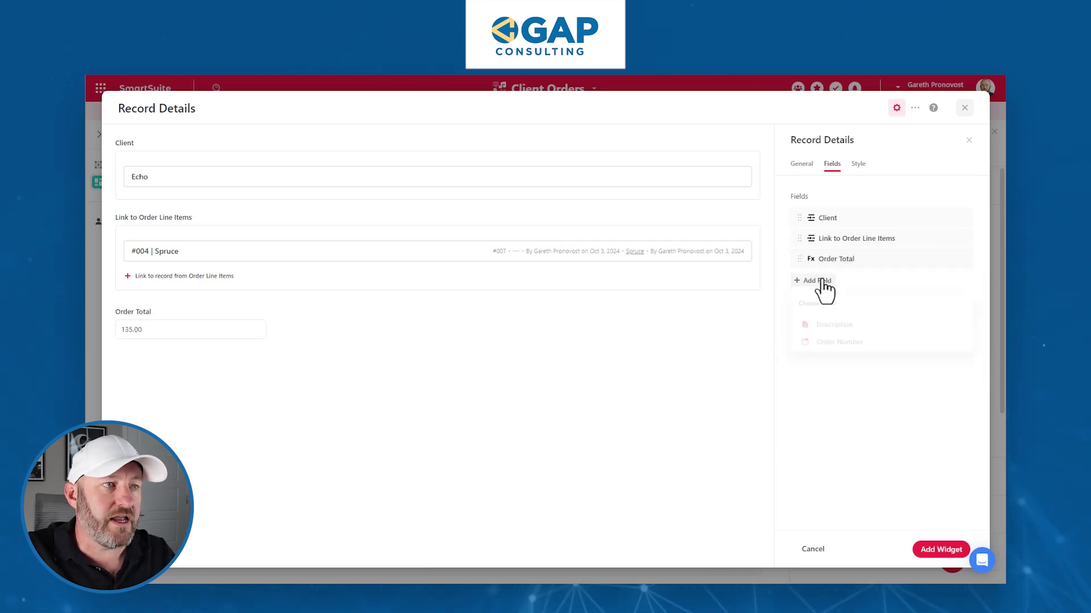
click(841, 339)
- Reorder the widget's fields so Order Number comes first and Order Total second, above Client and Link to Order Line Items
drag(798, 245, 796, 220)
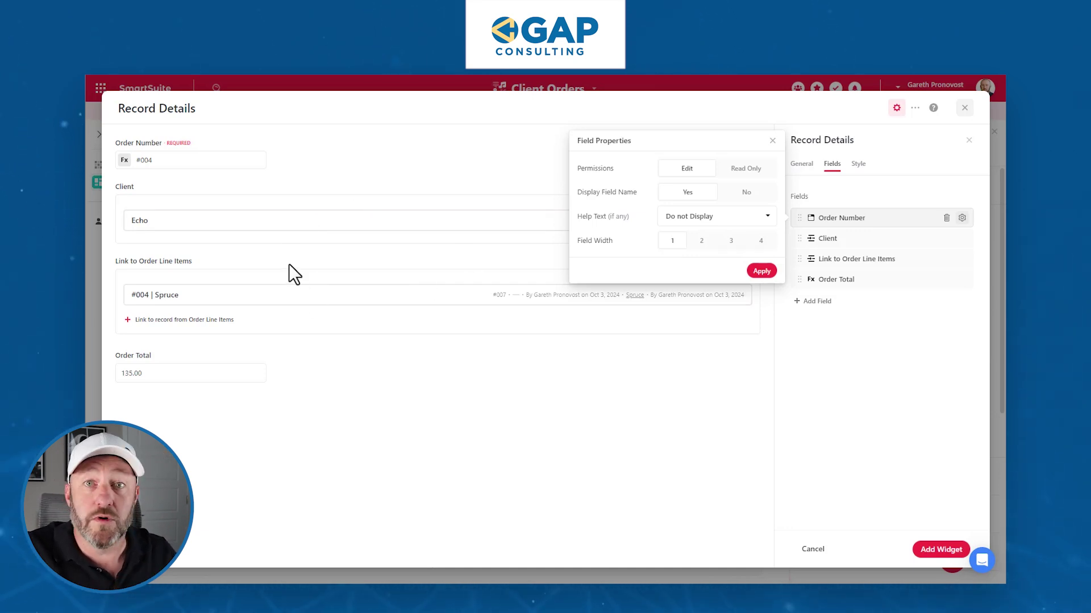
click(414, 403)
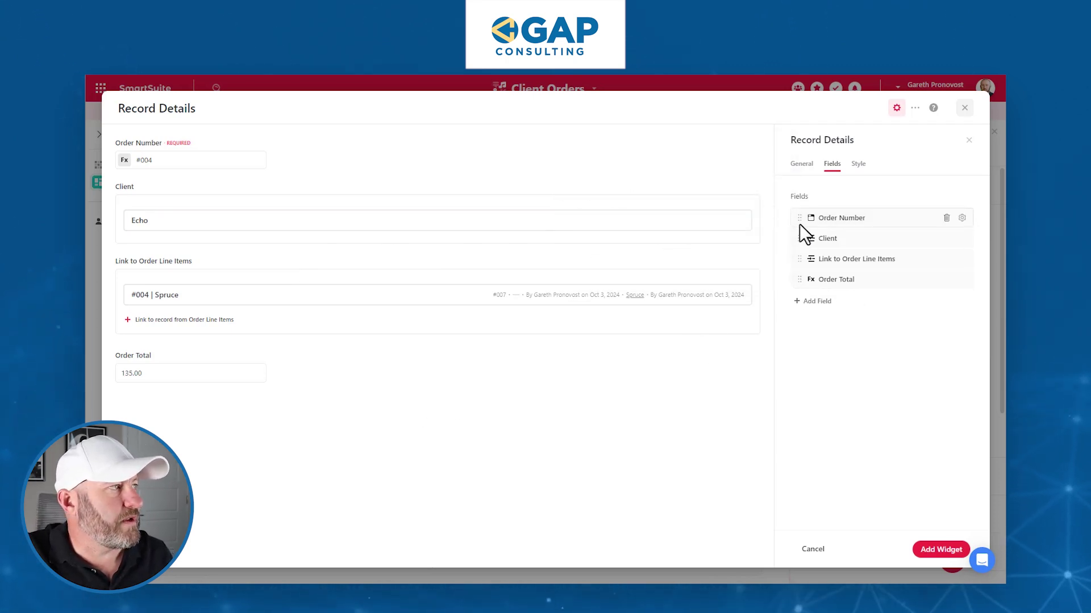
drag(798, 278, 797, 232)
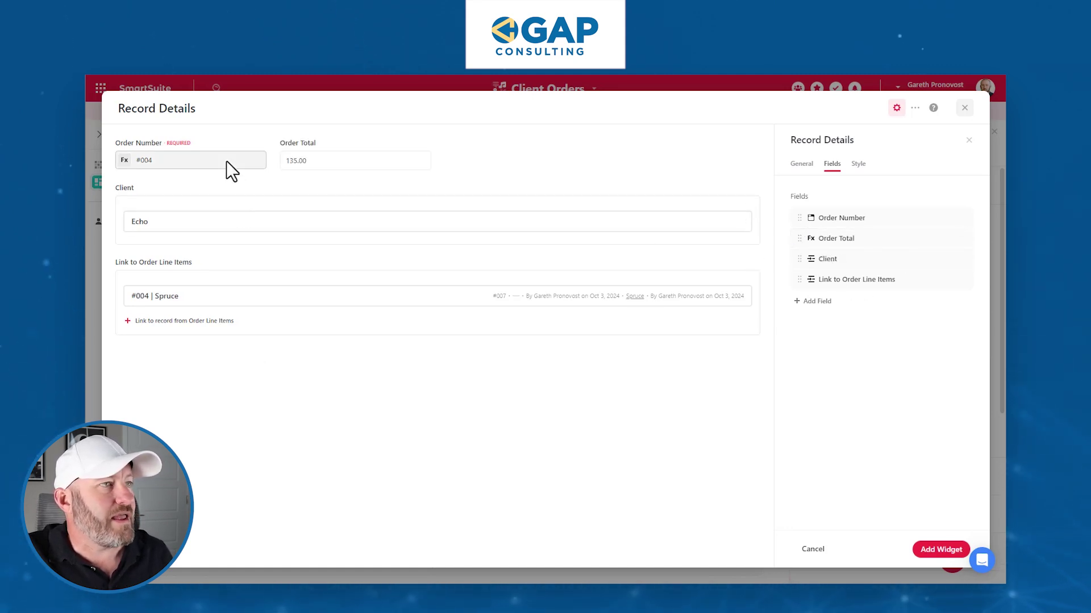
- Set the field width of both Order Number and Order Total to 2
click(961, 218)
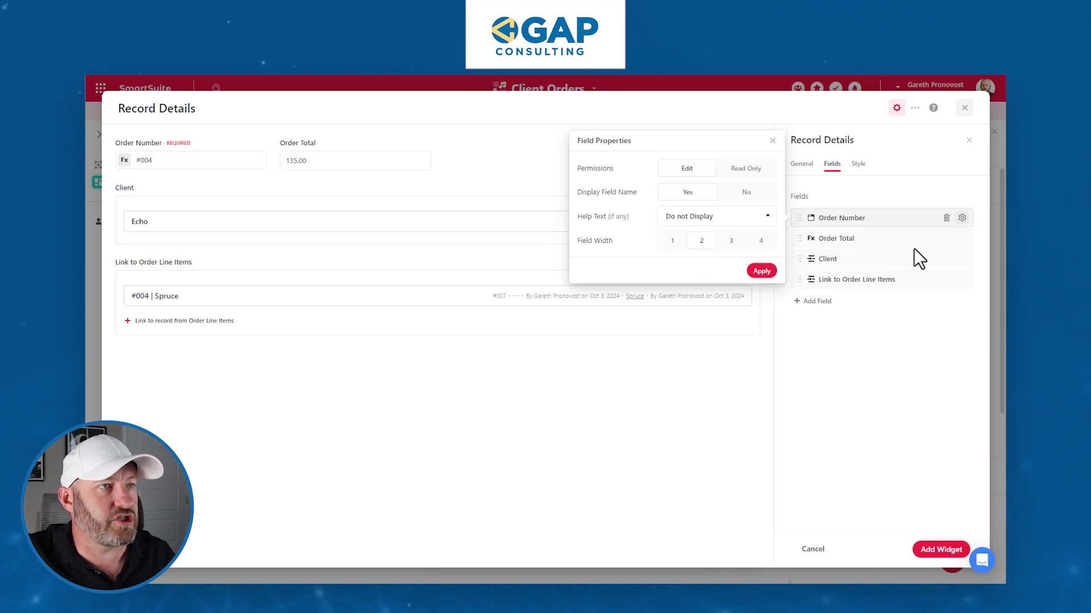
click(961, 239)
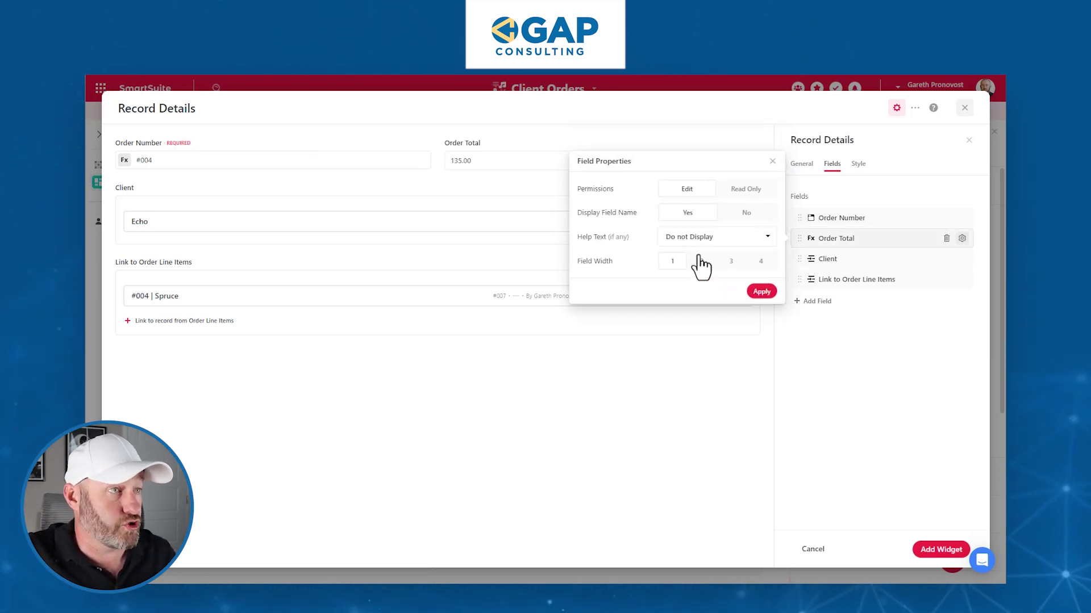
click(597, 421)
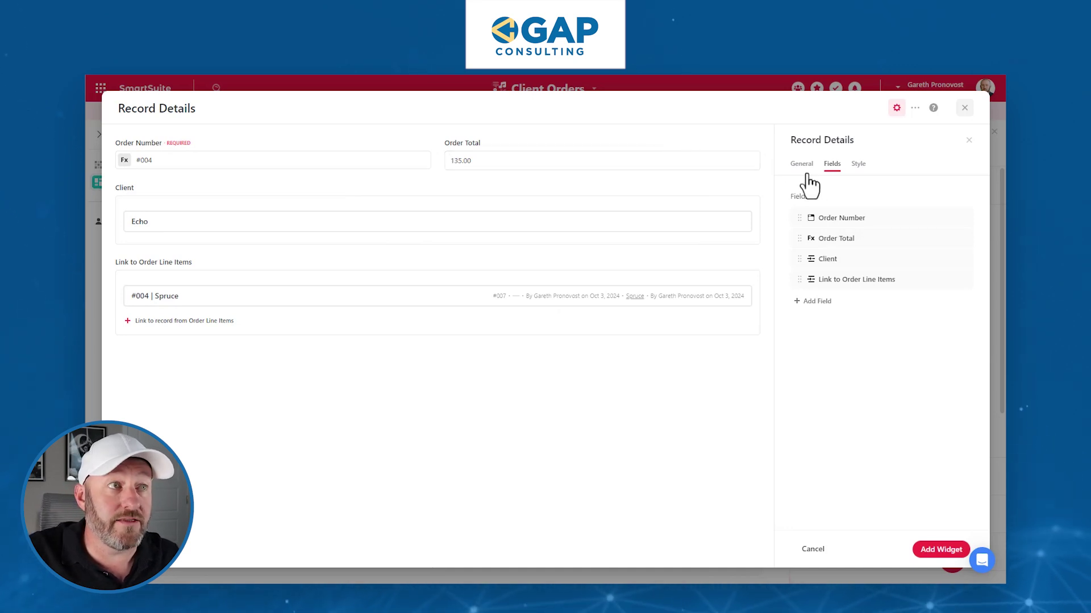
- Give the Record Details widget a custom light blue background and add it to the dashboard
click(861, 165)
click(945, 244)
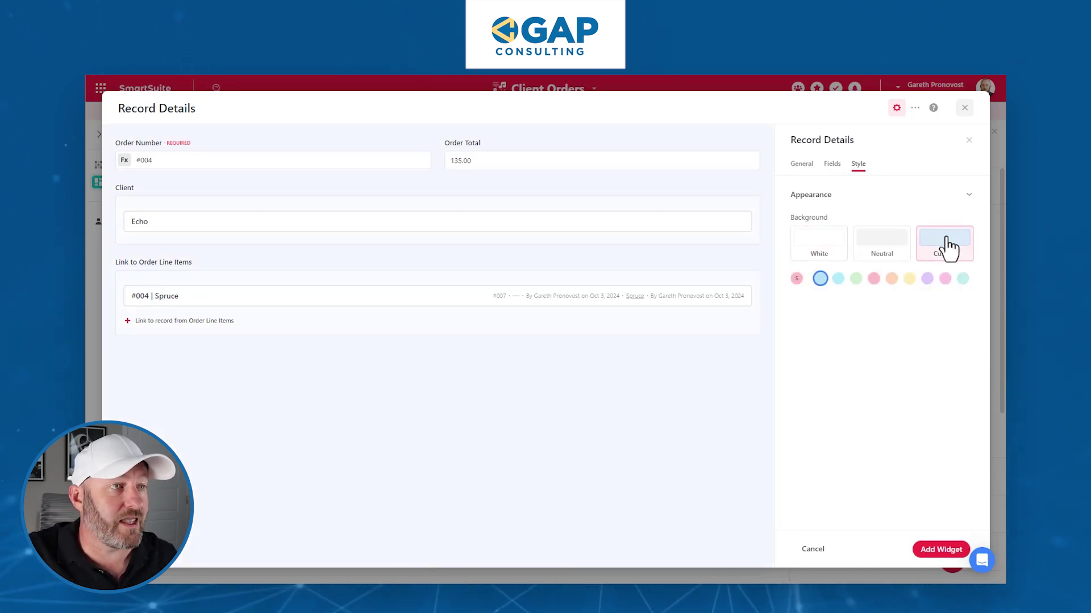
click(943, 550)
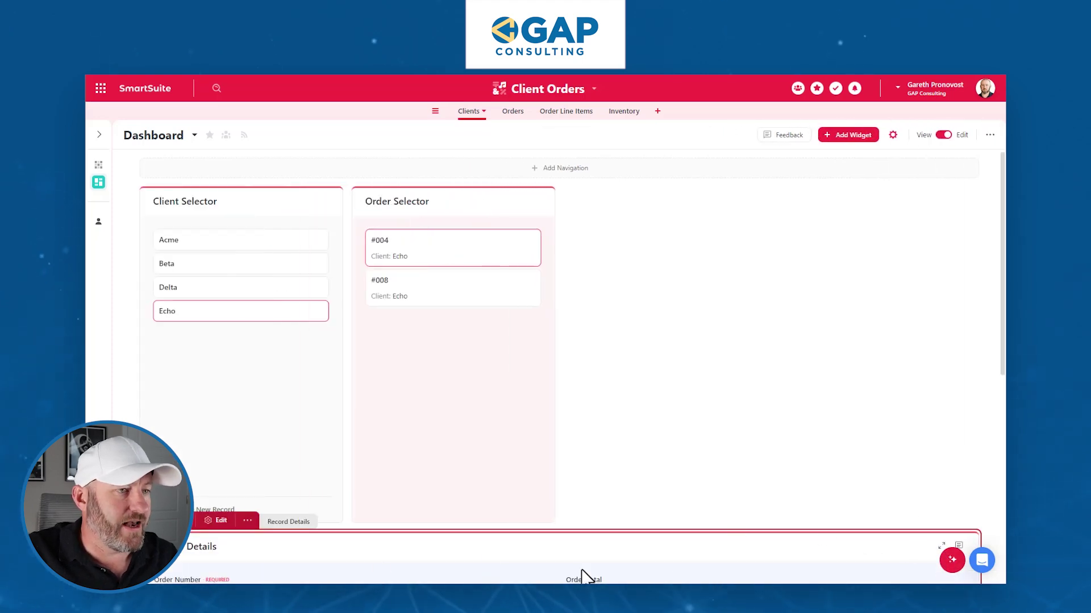
- Narrow the Record Details widget to about half the page width and place it beside the Order Selector
scroll(721, 551, down, 3)
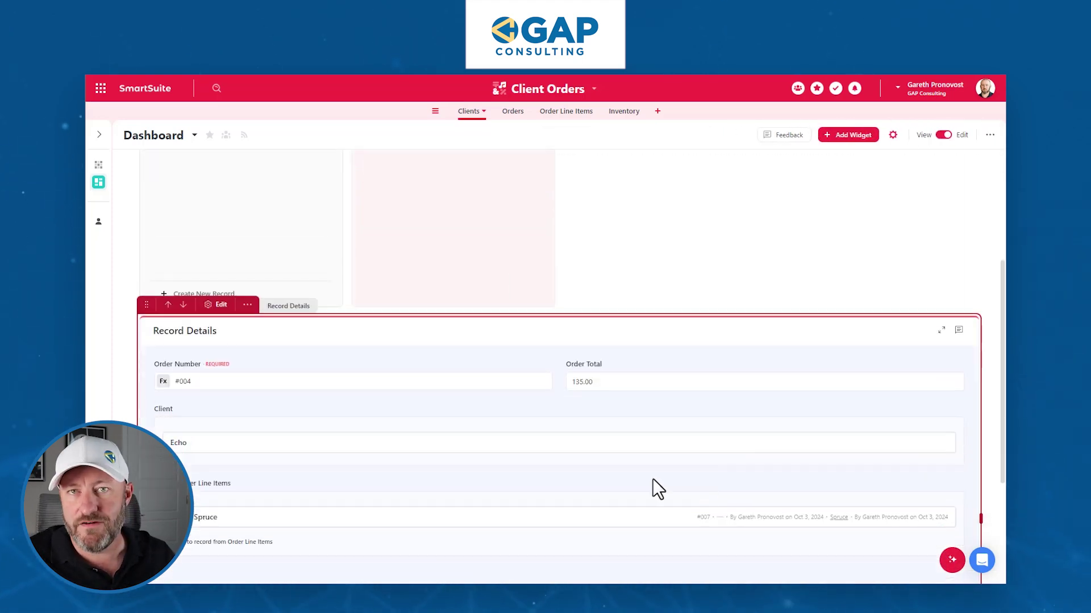
drag(980, 519, 554, 526)
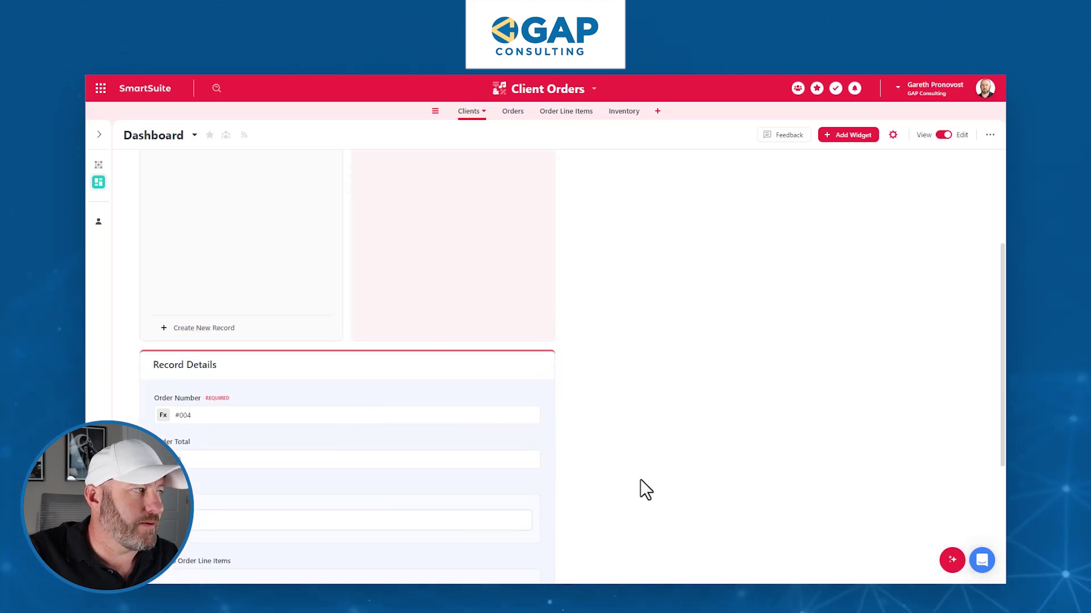
scroll(639, 487, up, 3)
drag(459, 492, 657, 275)
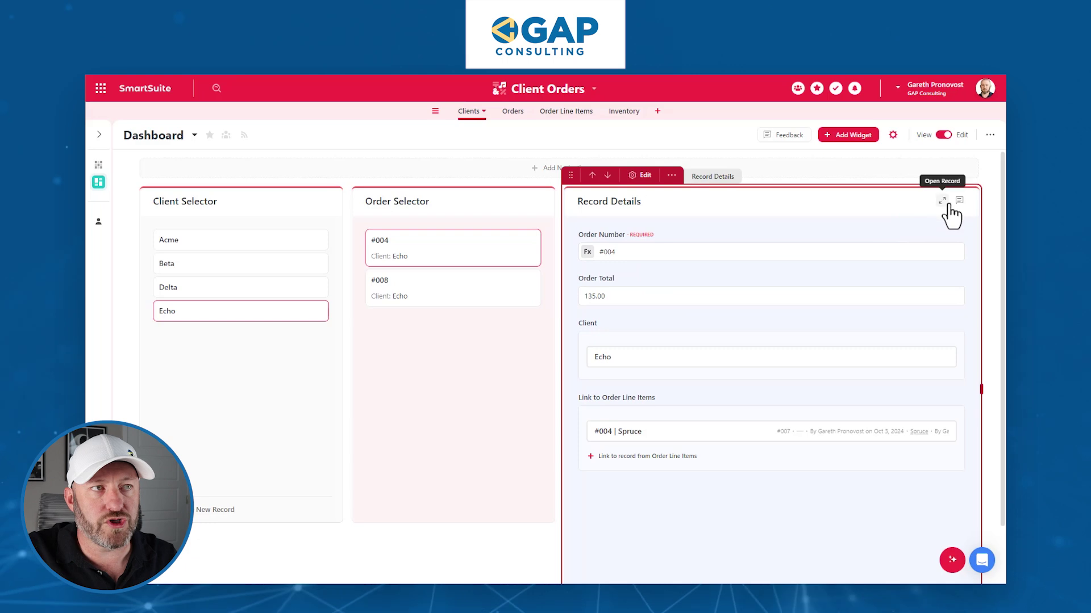
- Set the field widths of Order Number and Order Total to 1 in the Record Details widget and save the changes
click(640, 175)
click(359, 165)
click(833, 165)
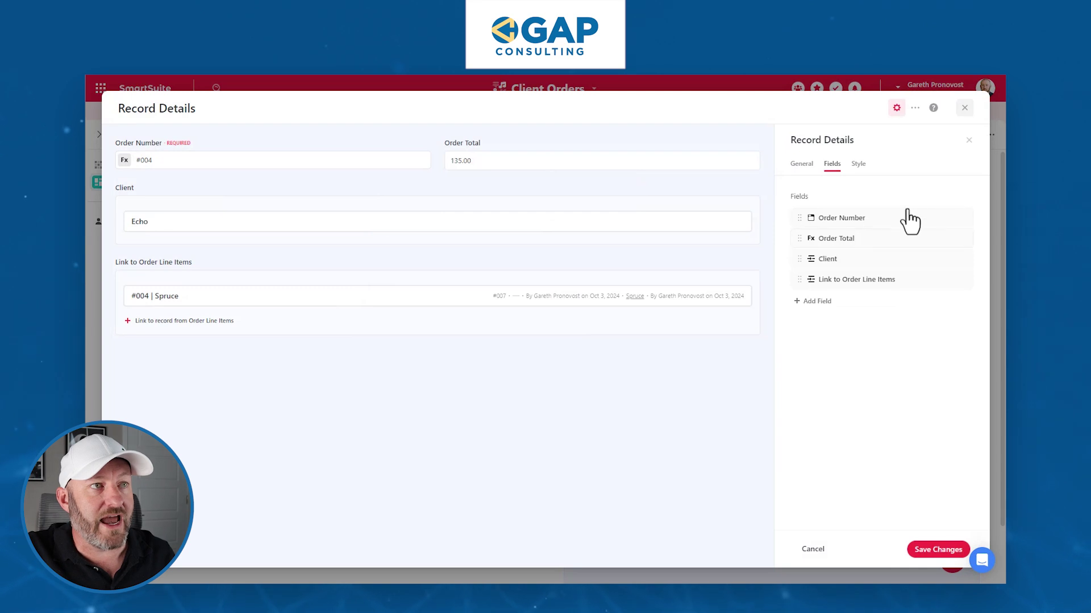
click(961, 218)
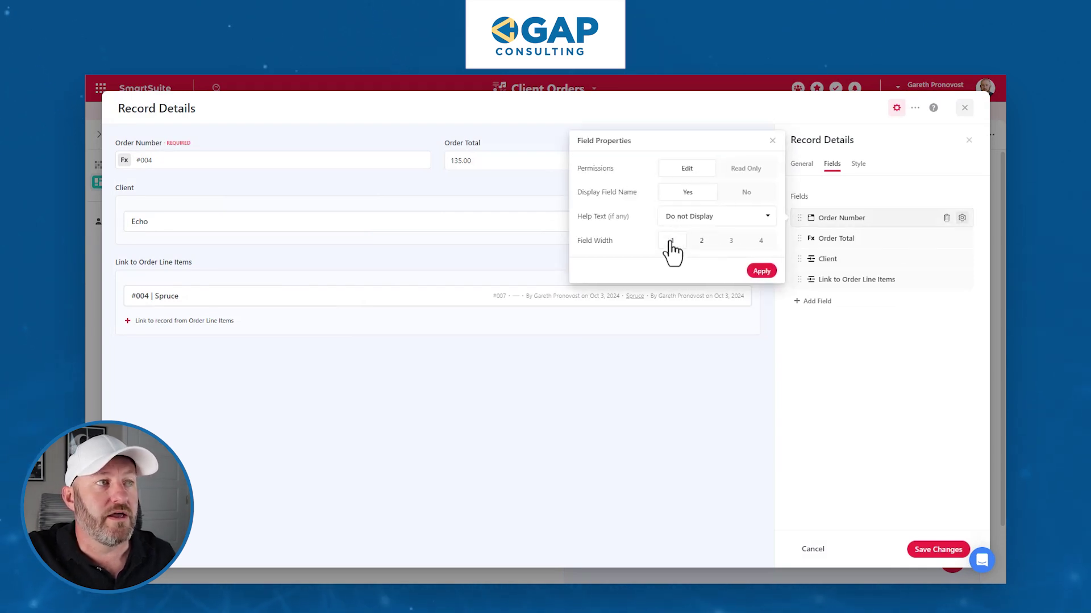
click(761, 271)
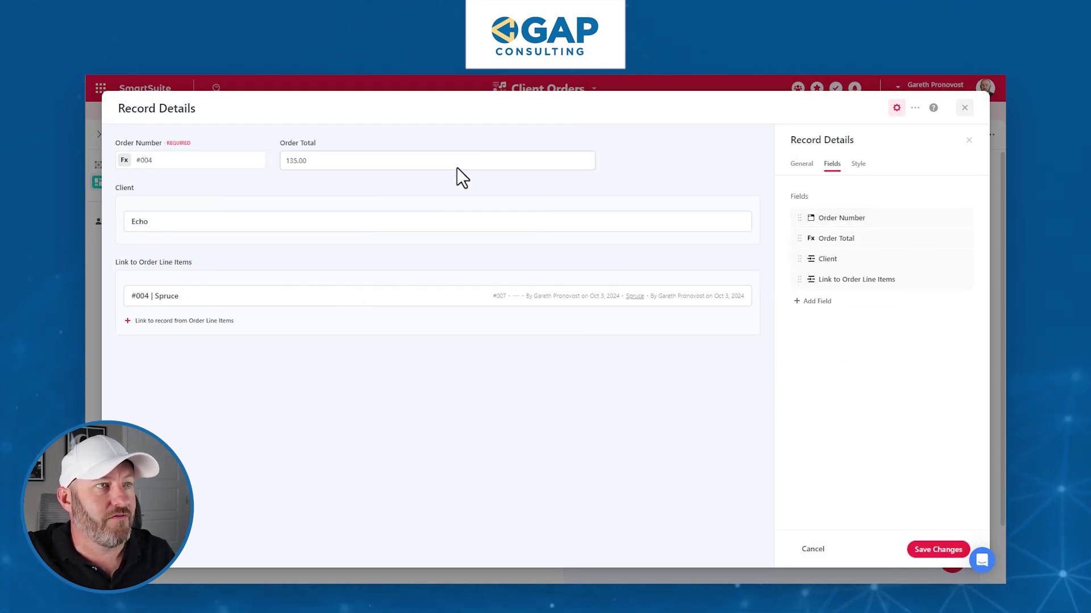
click(962, 239)
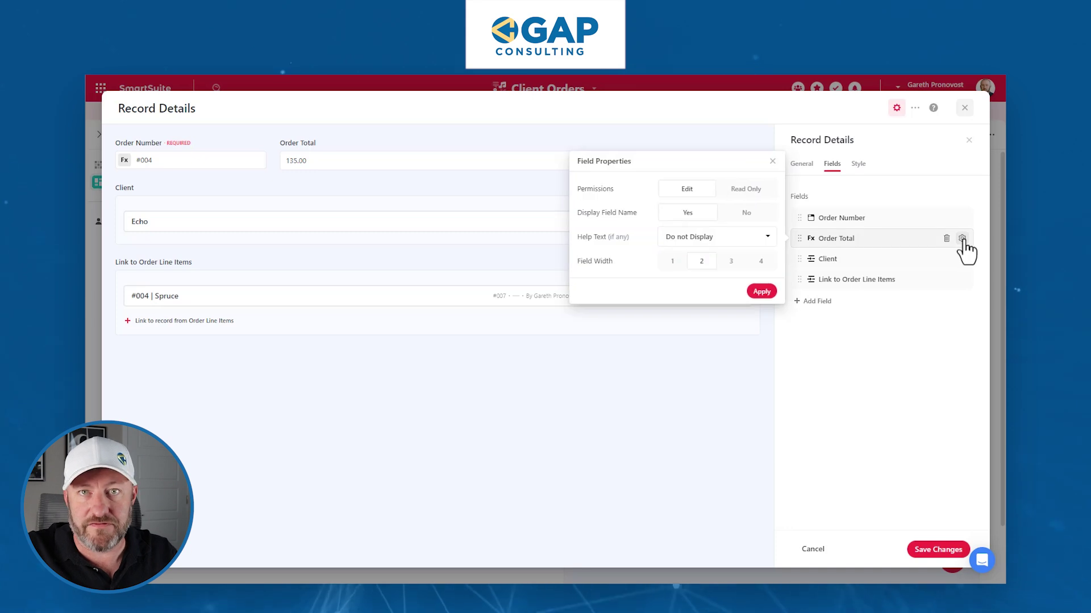
click(751, 290)
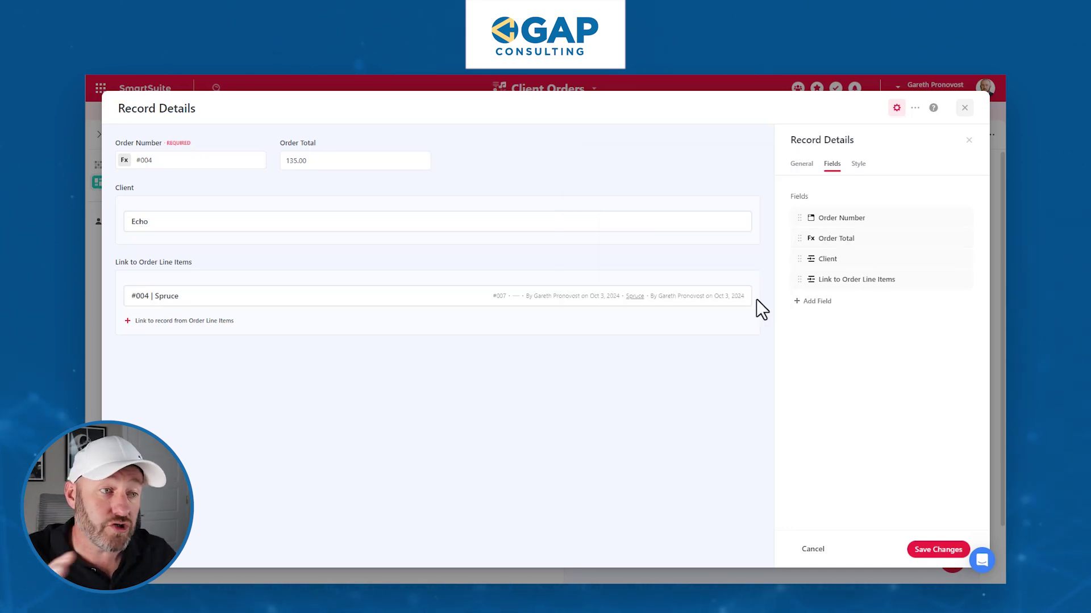
click(938, 551)
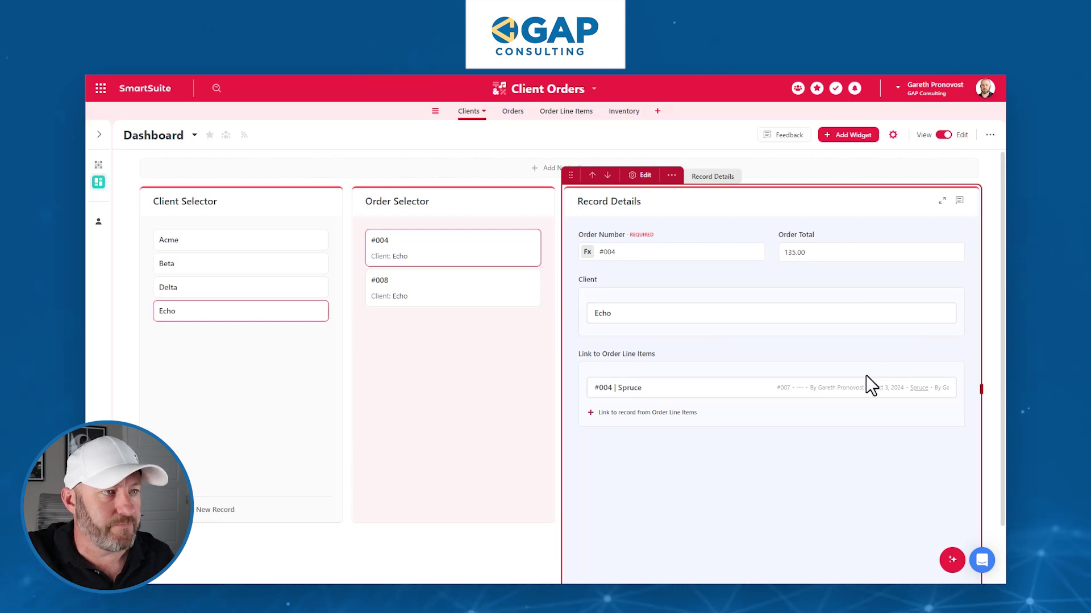
- Shorten the Record Details widget to the same height as the two selectors
scroll(796, 512, down, 2)
drag(776, 499, 774, 504)
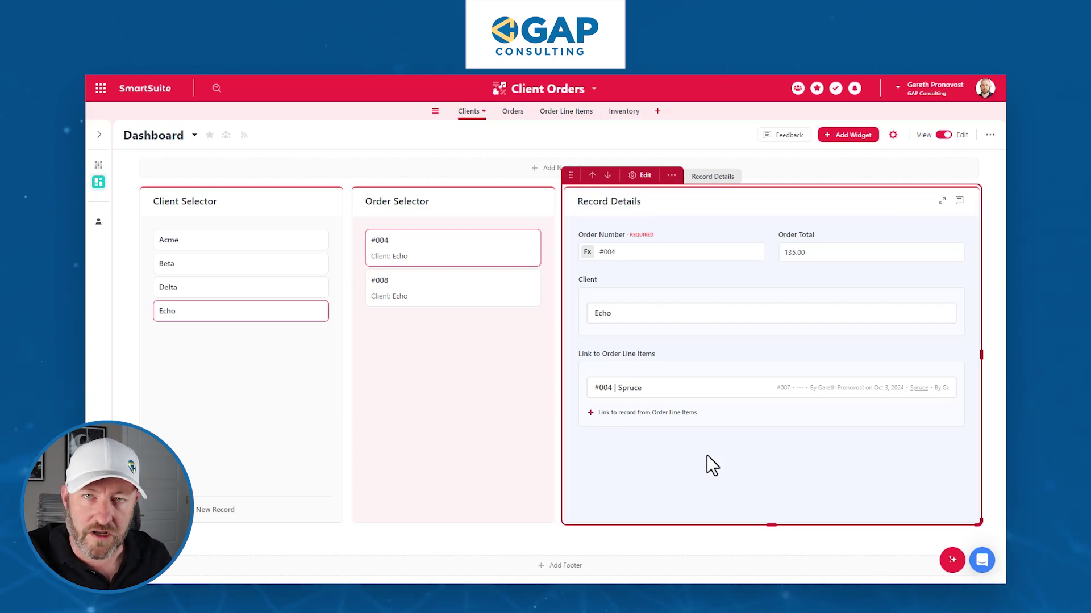
- Test the linked widgets in view mode by selecting the Delta client and its second order
click(940, 134)
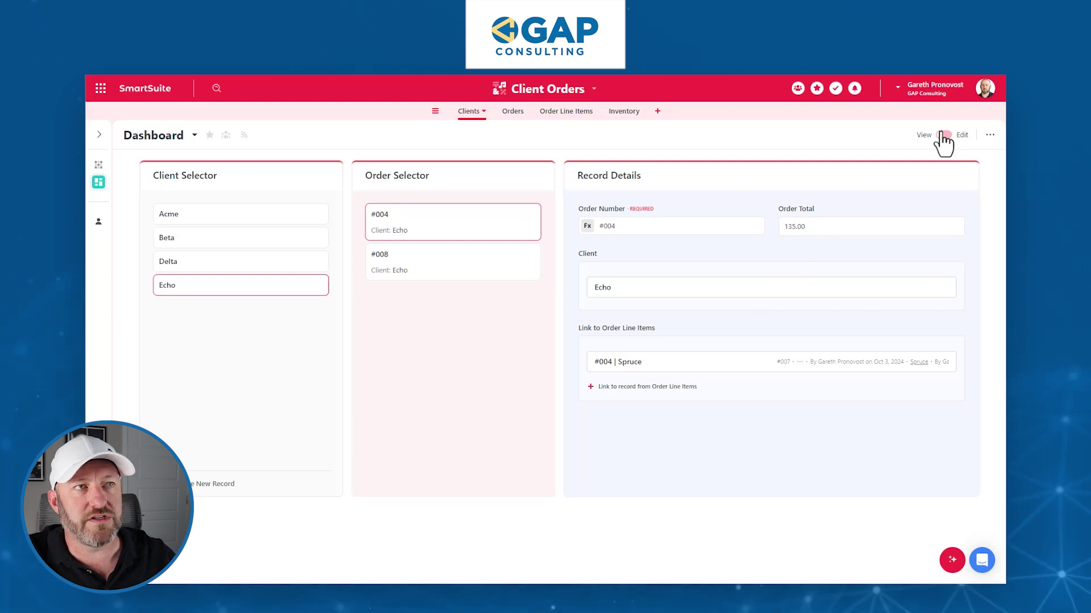
click(206, 266)
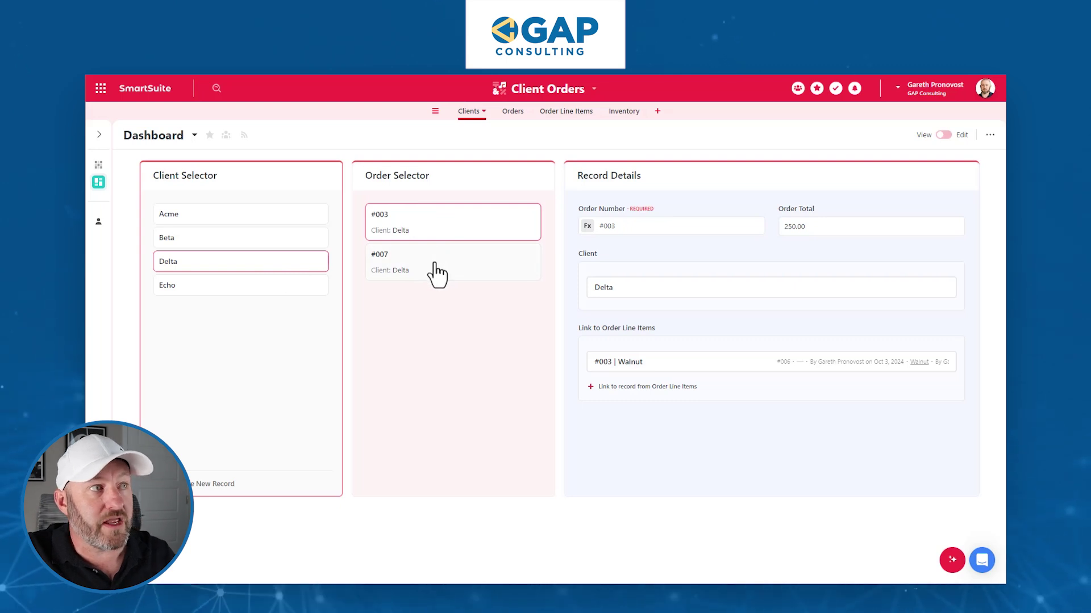
click(400, 272)
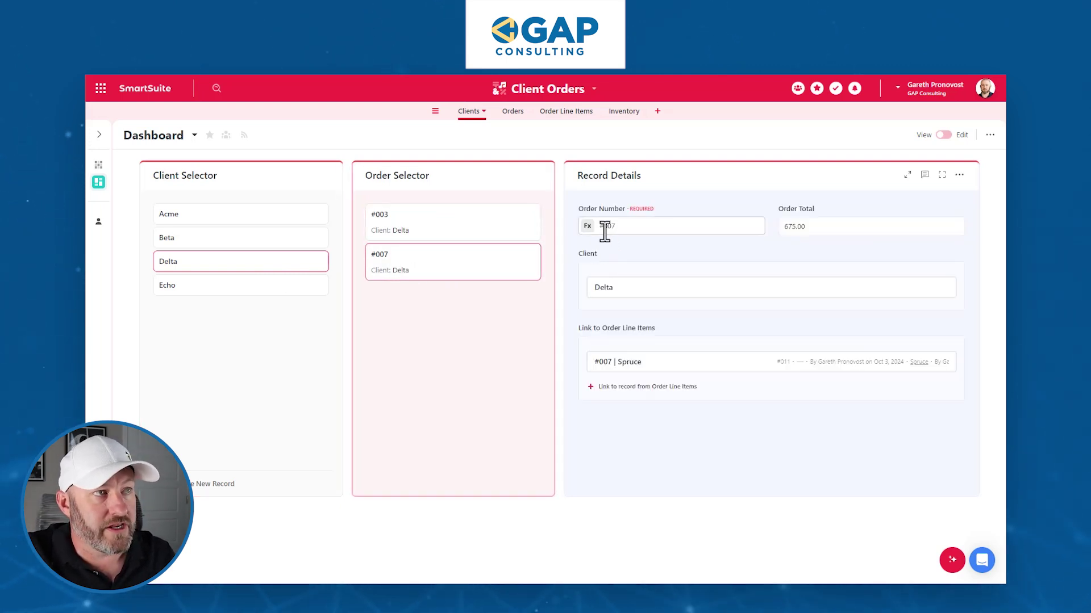